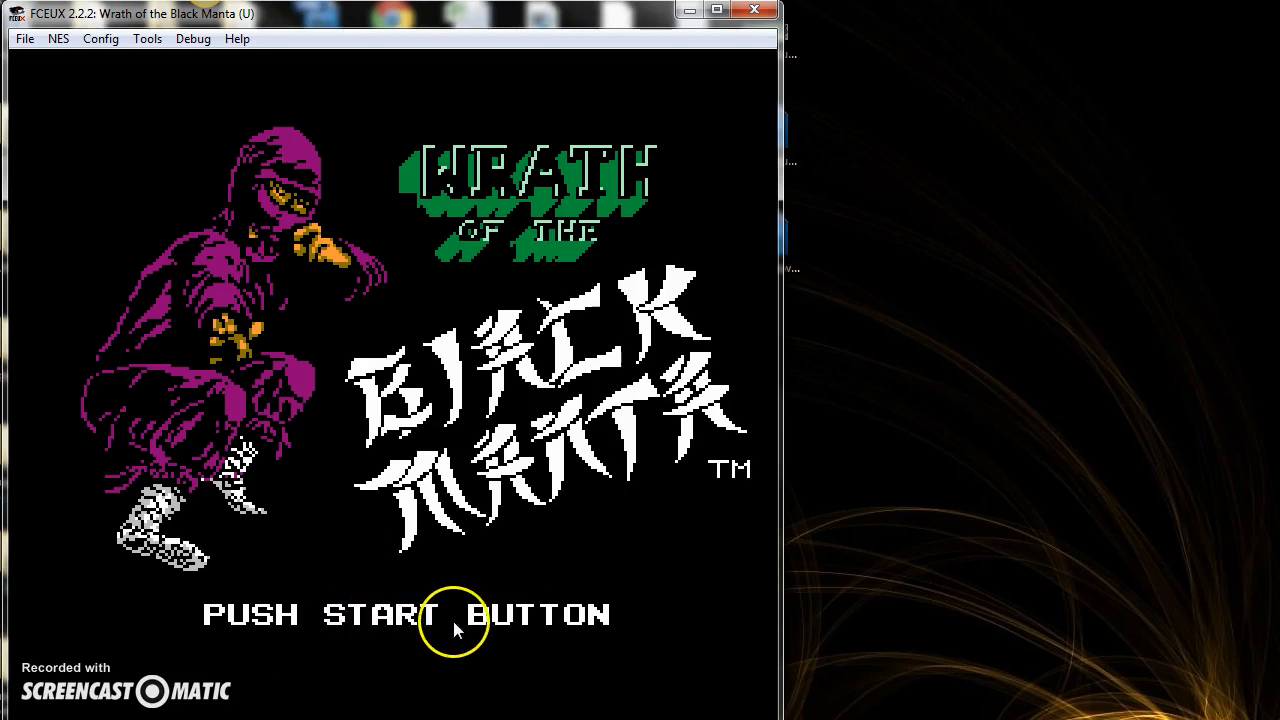
Step: Open the PPU Viewer and the Hex Editor for Wrath of the Black Manta, and maximize the hex editor
click(192, 40)
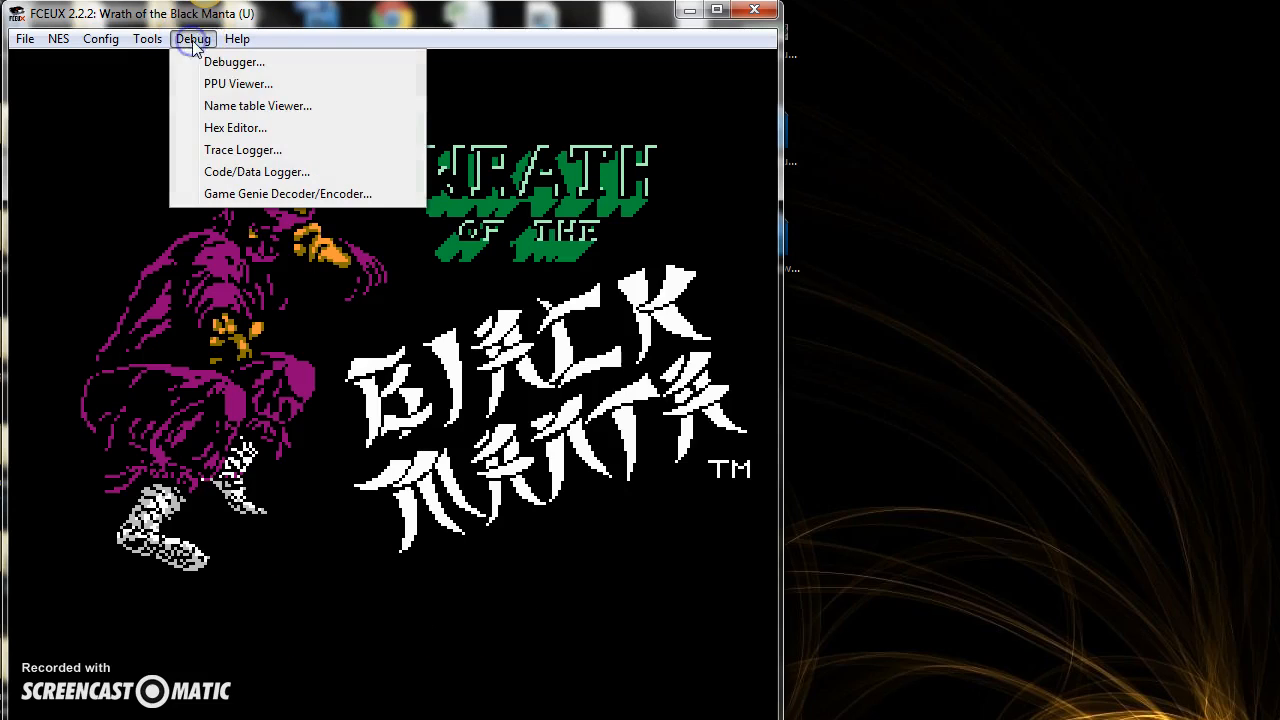
click(205, 83)
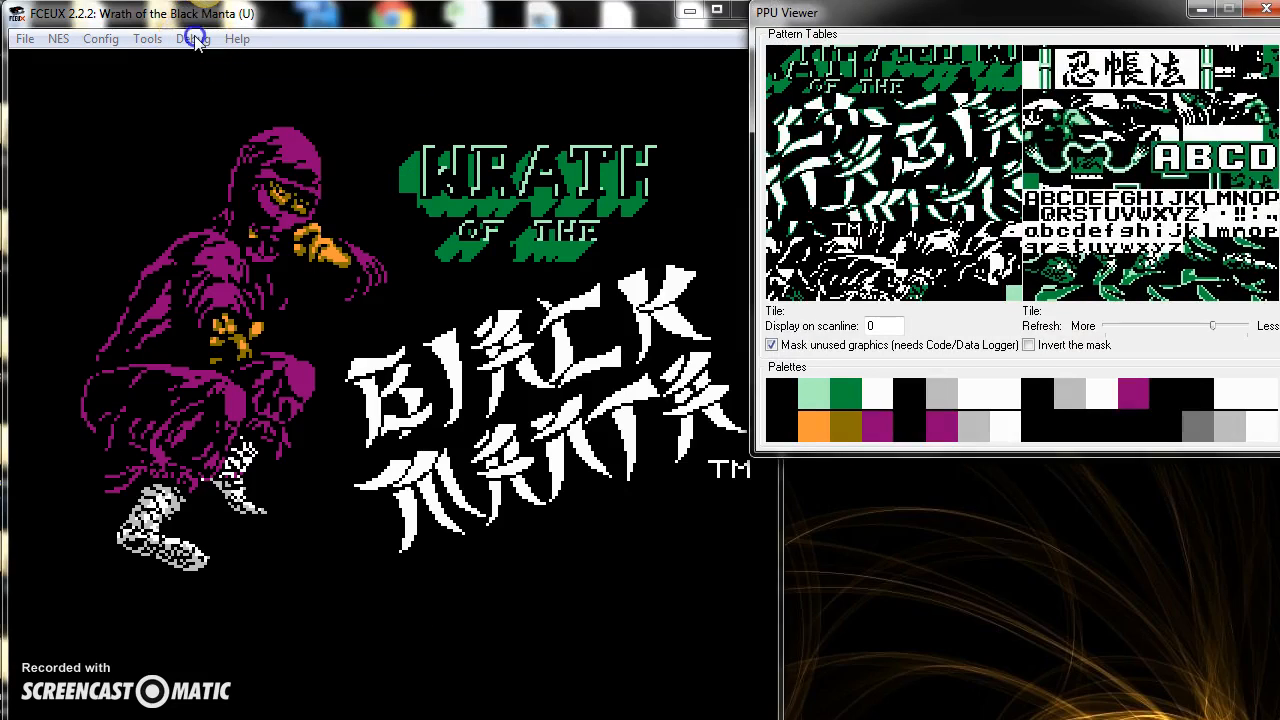
click(195, 40)
click(233, 127)
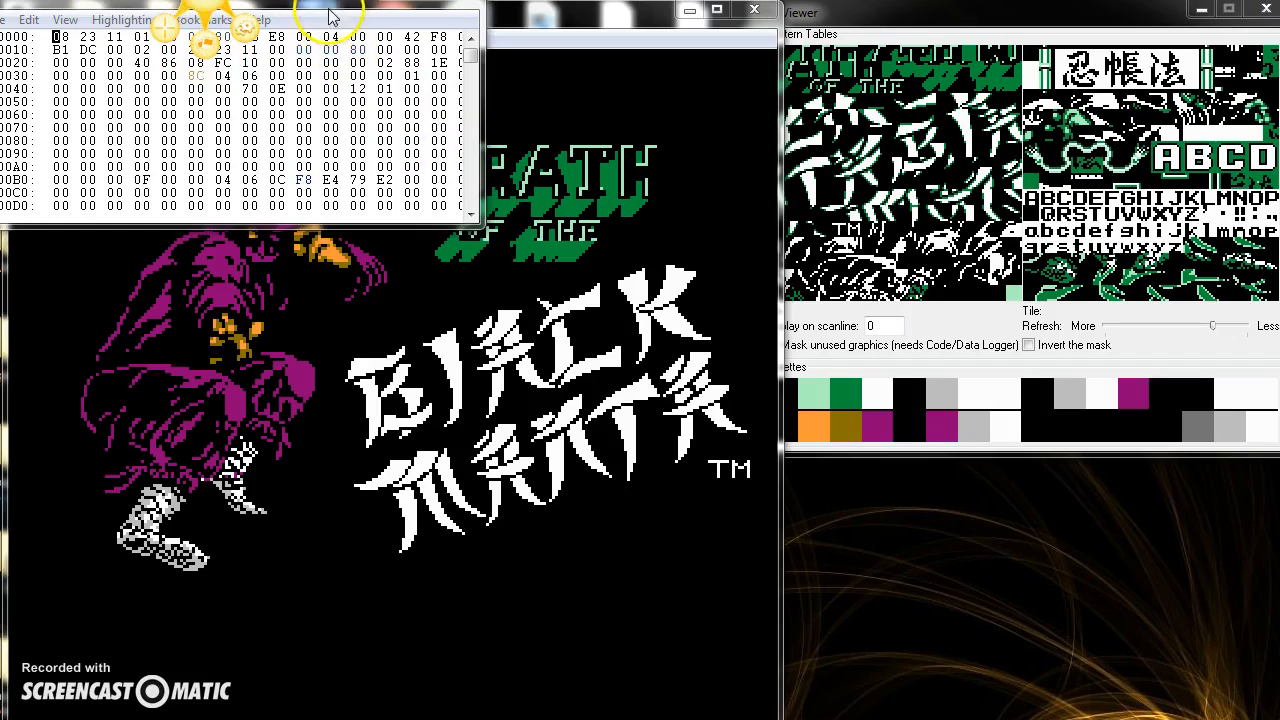
drag(322, 4, 690, 229)
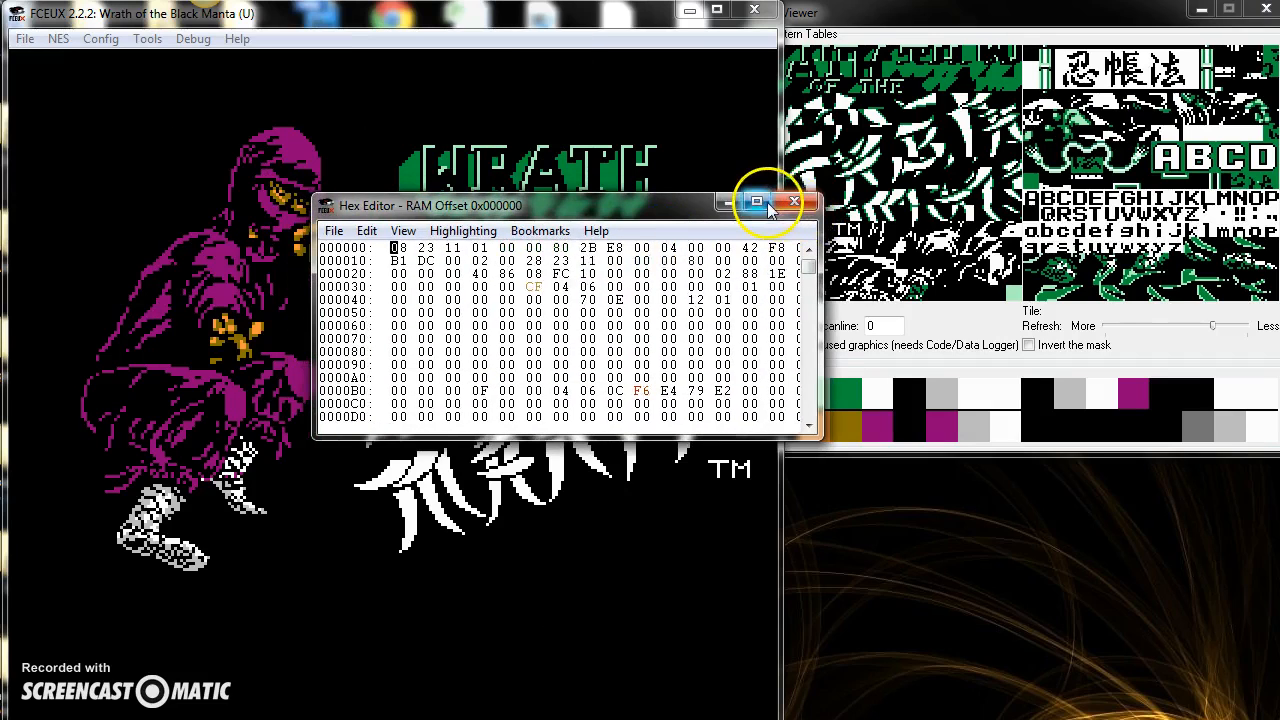
click(760, 207)
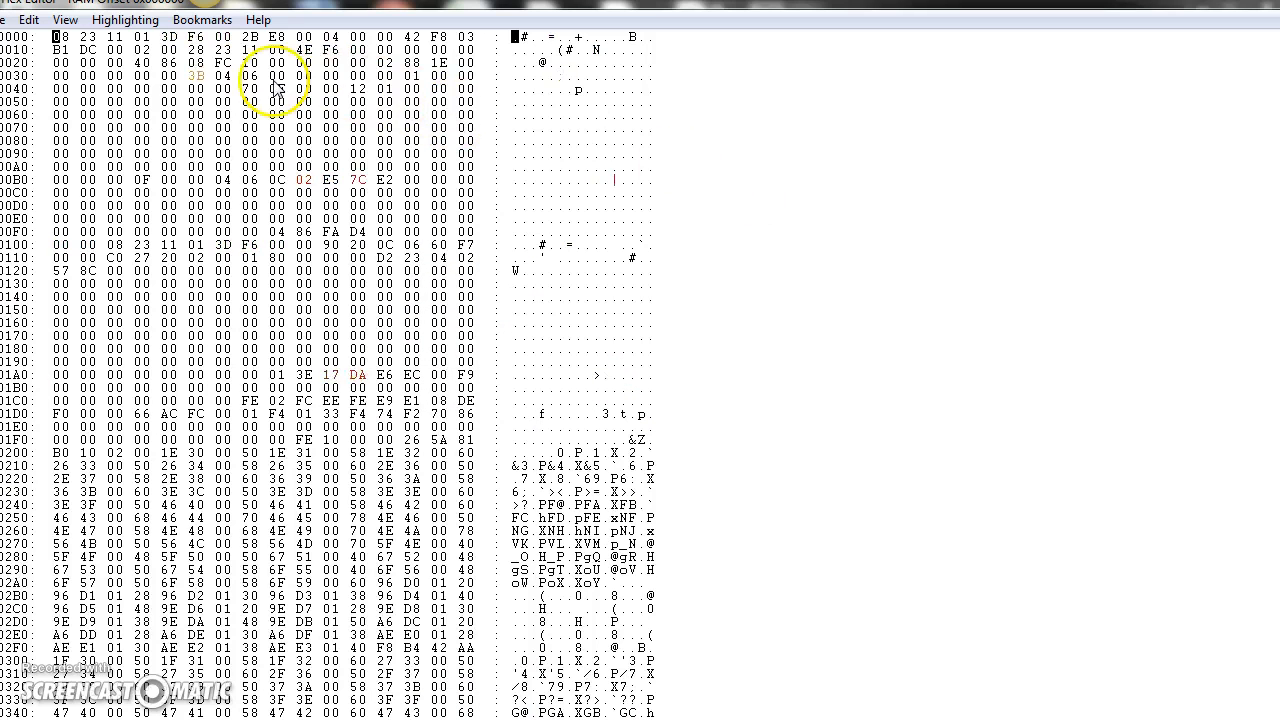
Step: Set the hex editor to show the ROM file and look through the game's dialogue in its text column
click(66, 20)
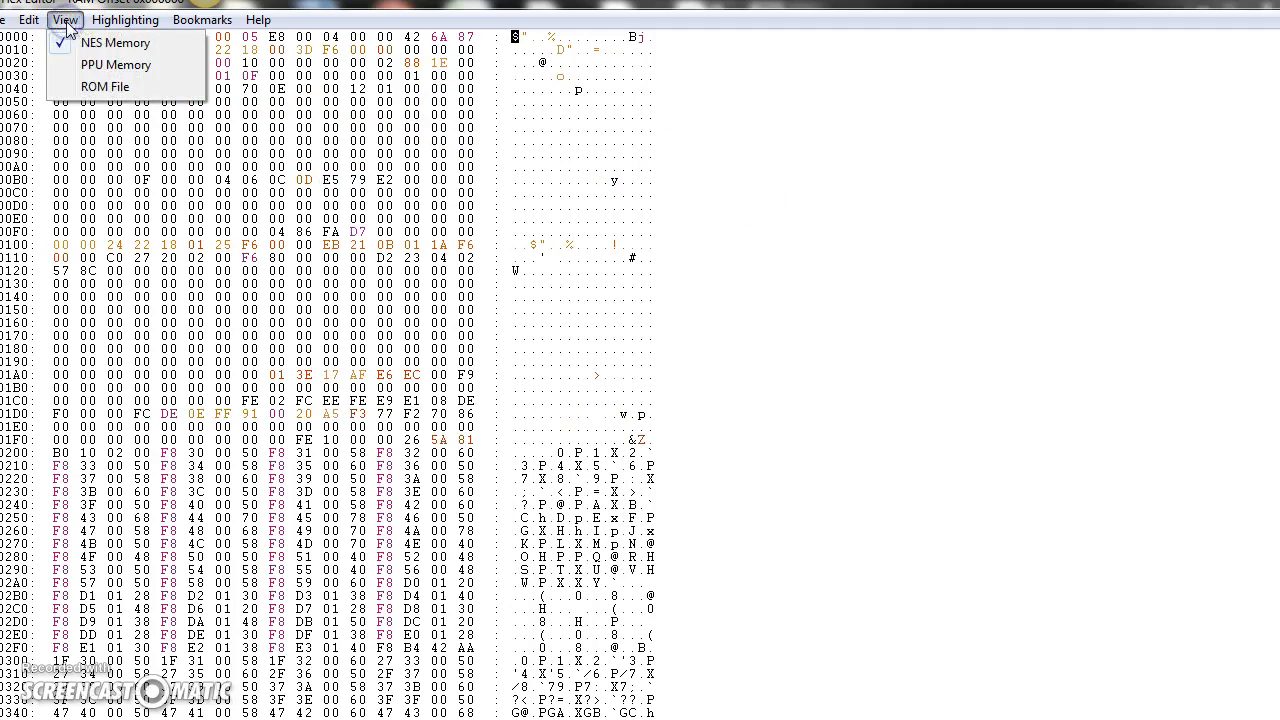
click(95, 86)
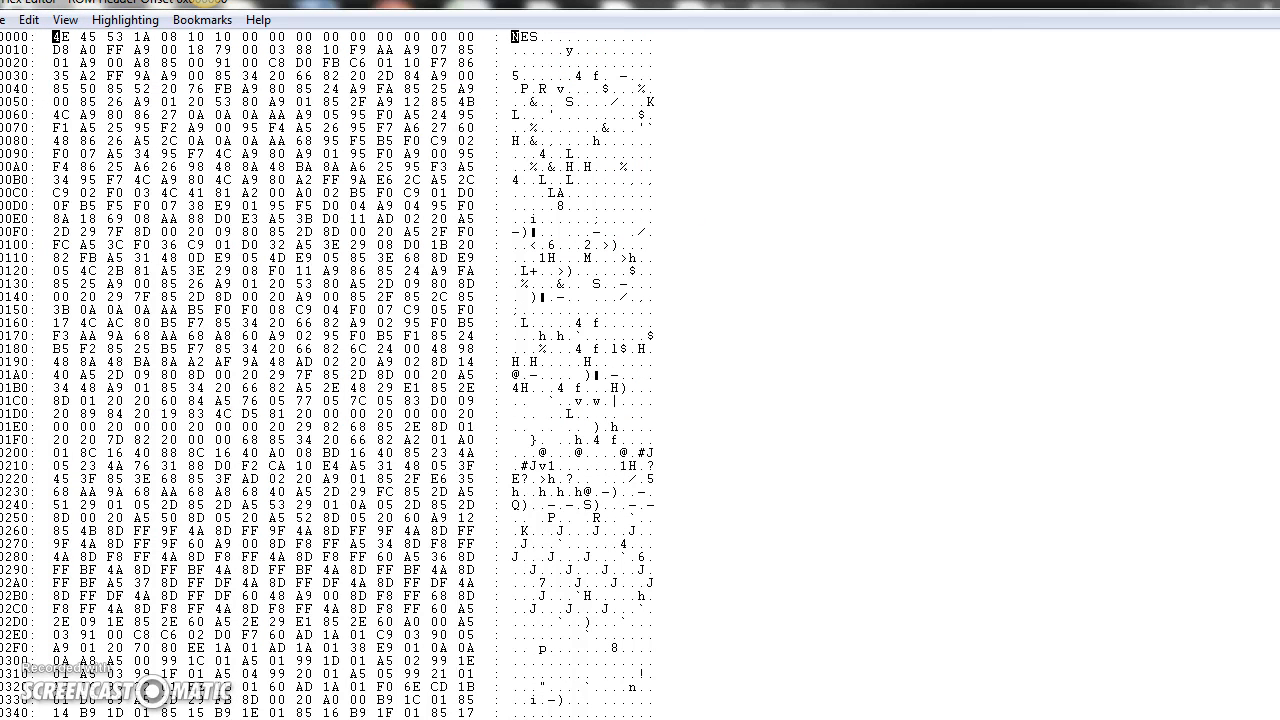
click(62, 20)
click(95, 84)
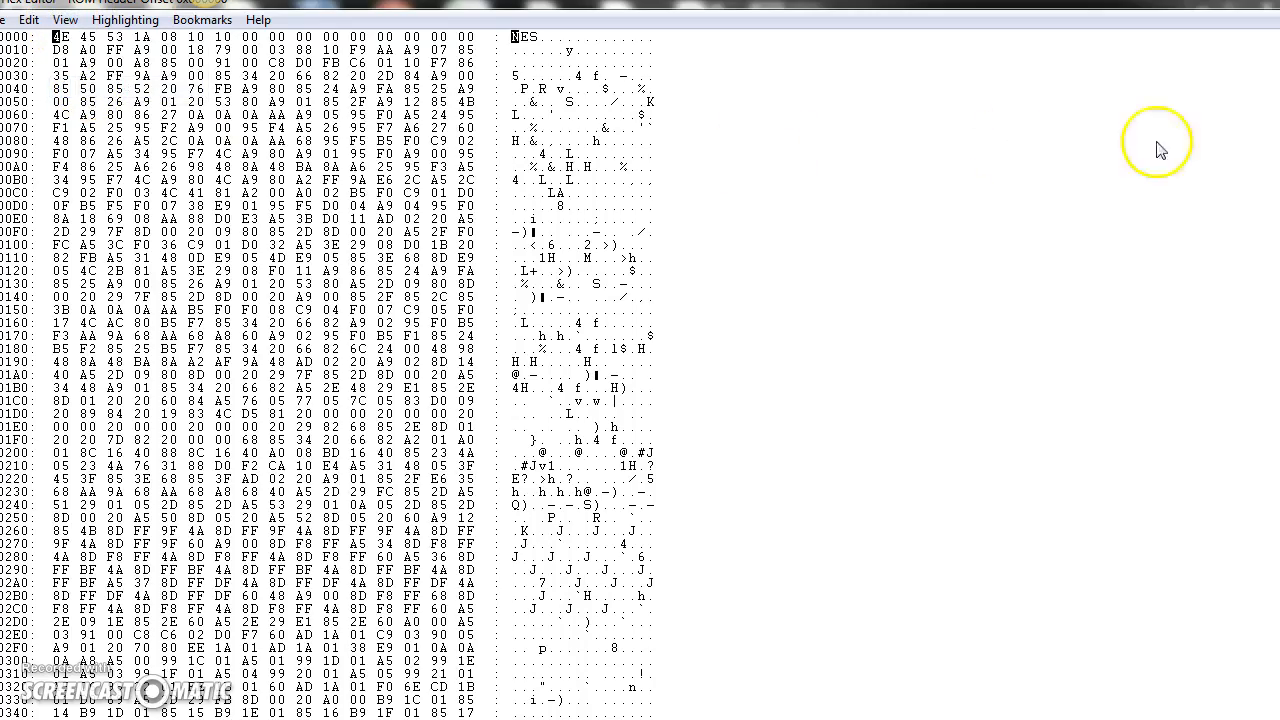
drag(1279, 50, 1279, 263)
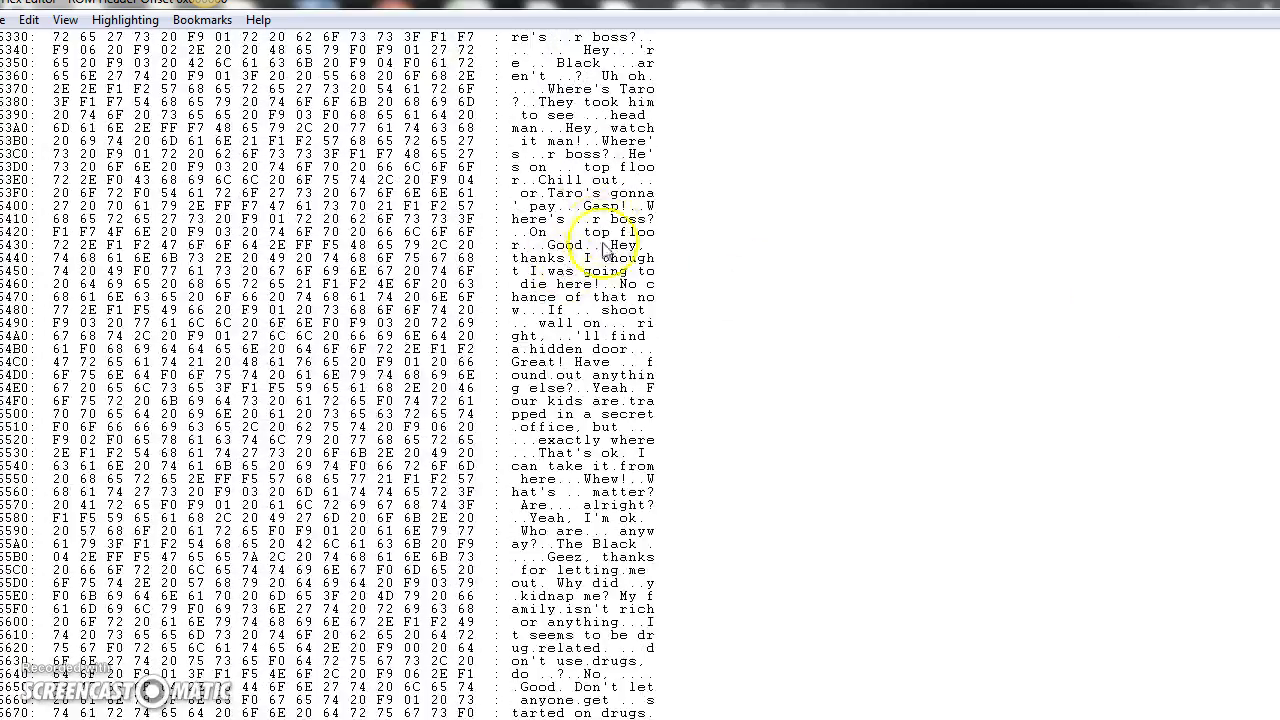
scroll(570, 255, down, 20)
scroll(613, 285, down, 1)
scroll(613, 284, up, 9)
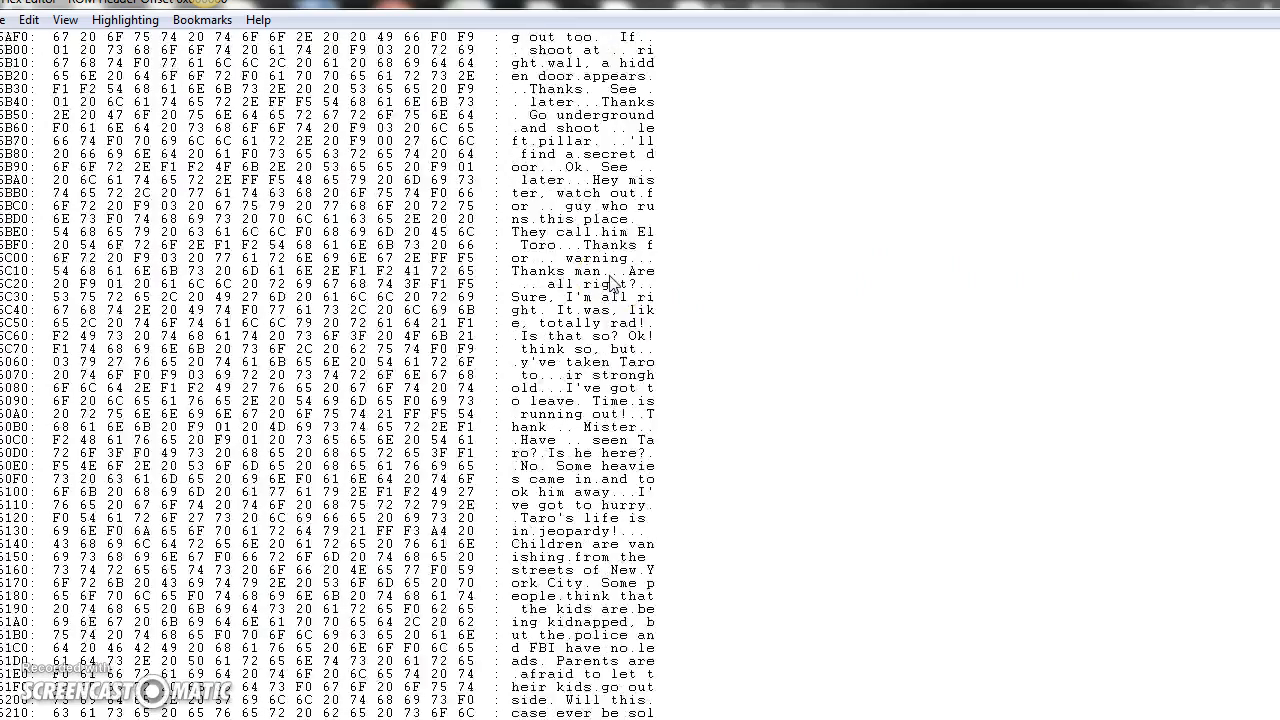
scroll(613, 285, down, 20)
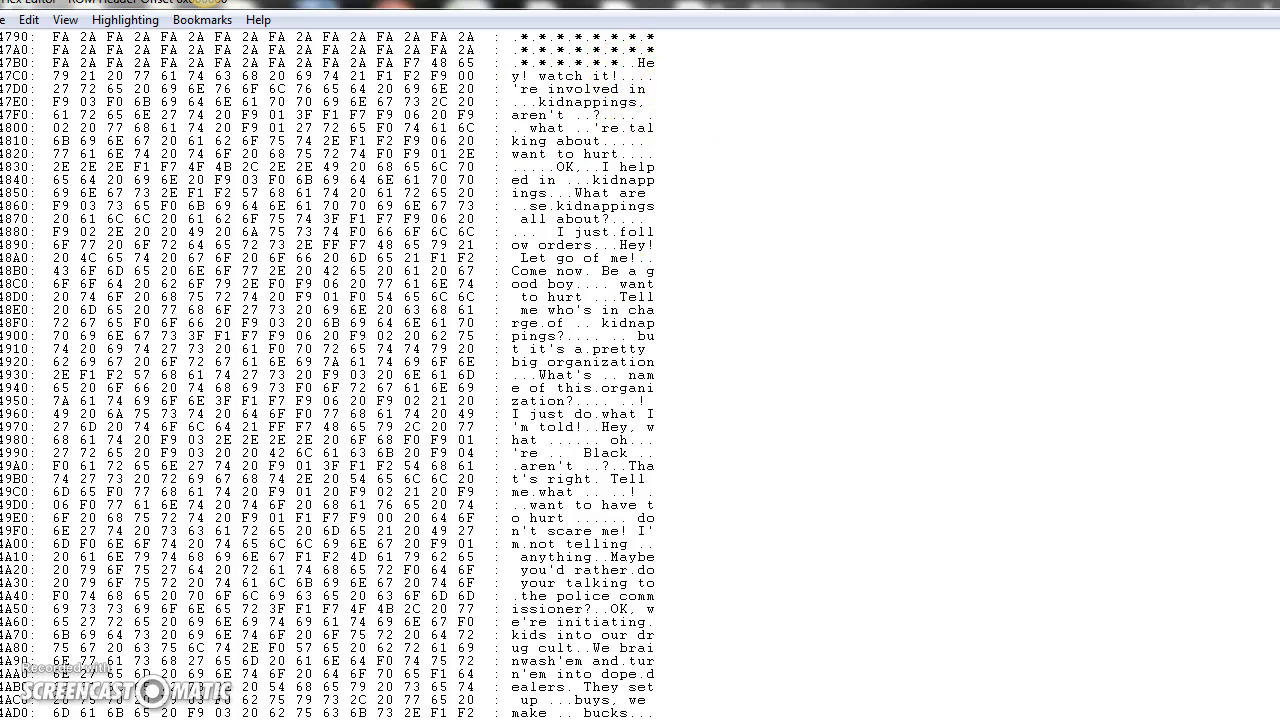
scroll(583, 375, up, 5)
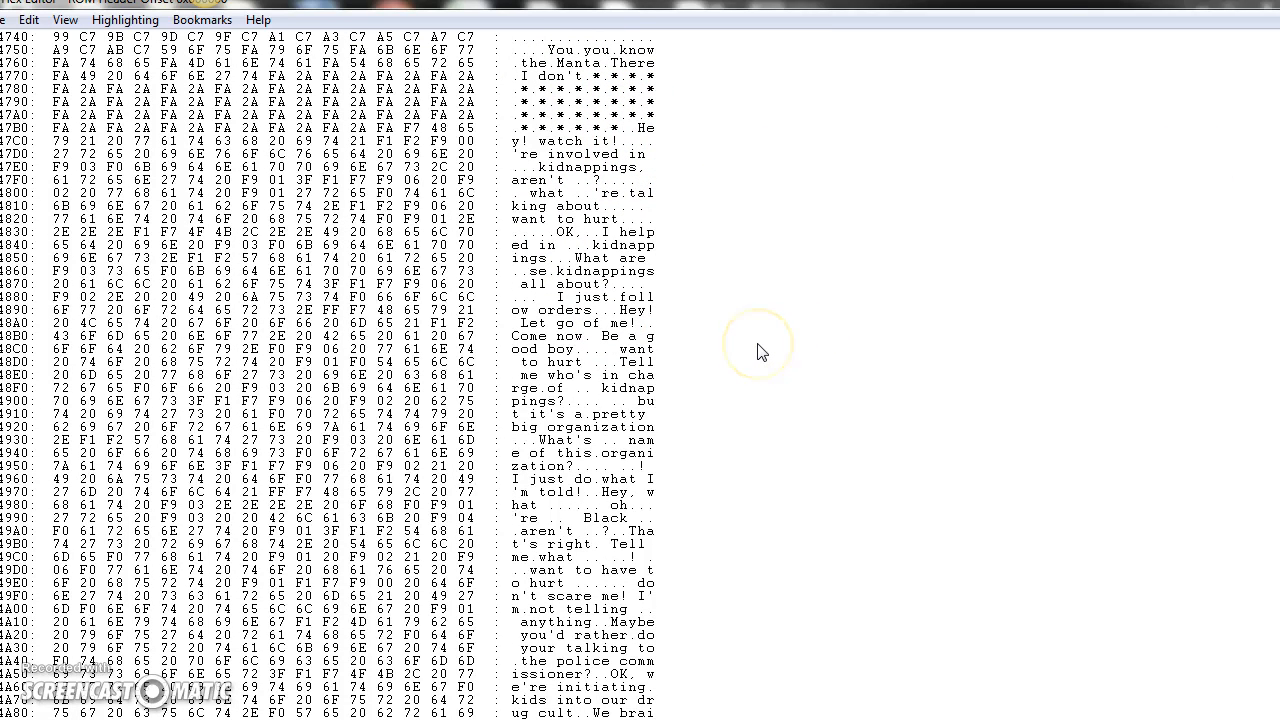
Step: Find the text PUSH START BUTTON in the ROM and overwrite it with the author's name followed by "Rules!"
key(ctrl+f)
click(654, 430)
click(670, 355)
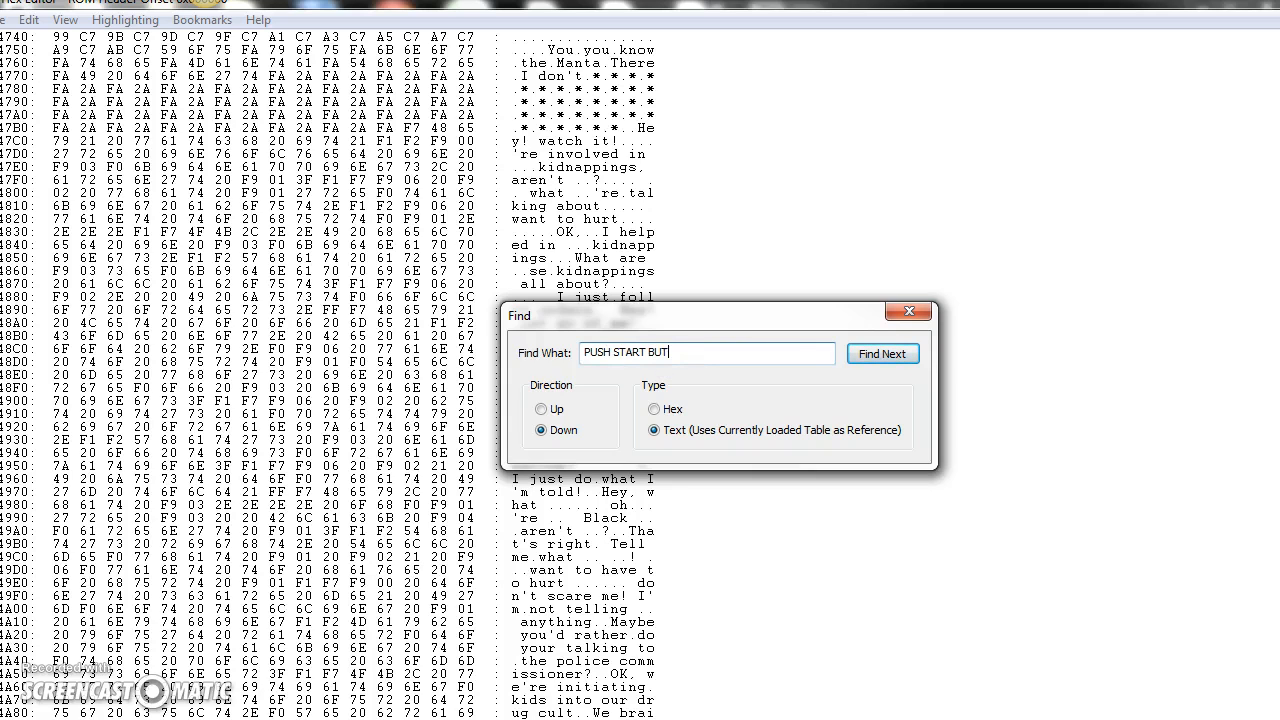
click(871, 353)
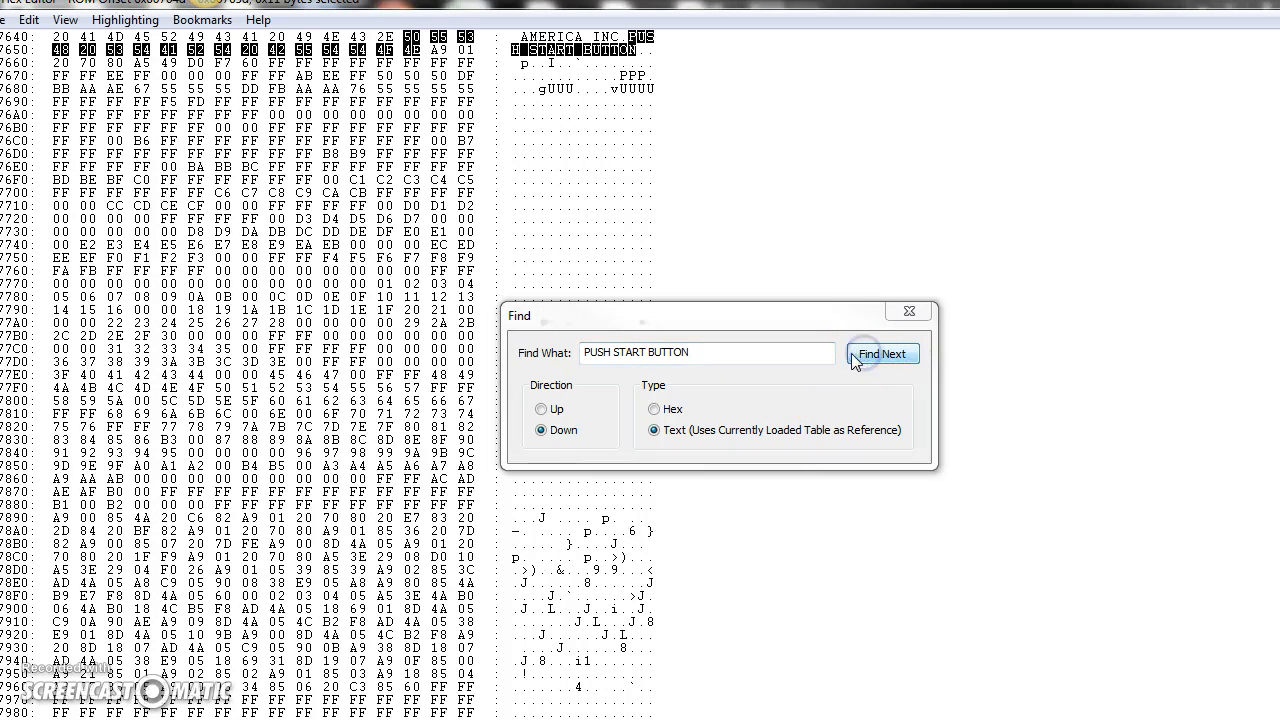
scroll(330, 367, up, 6)
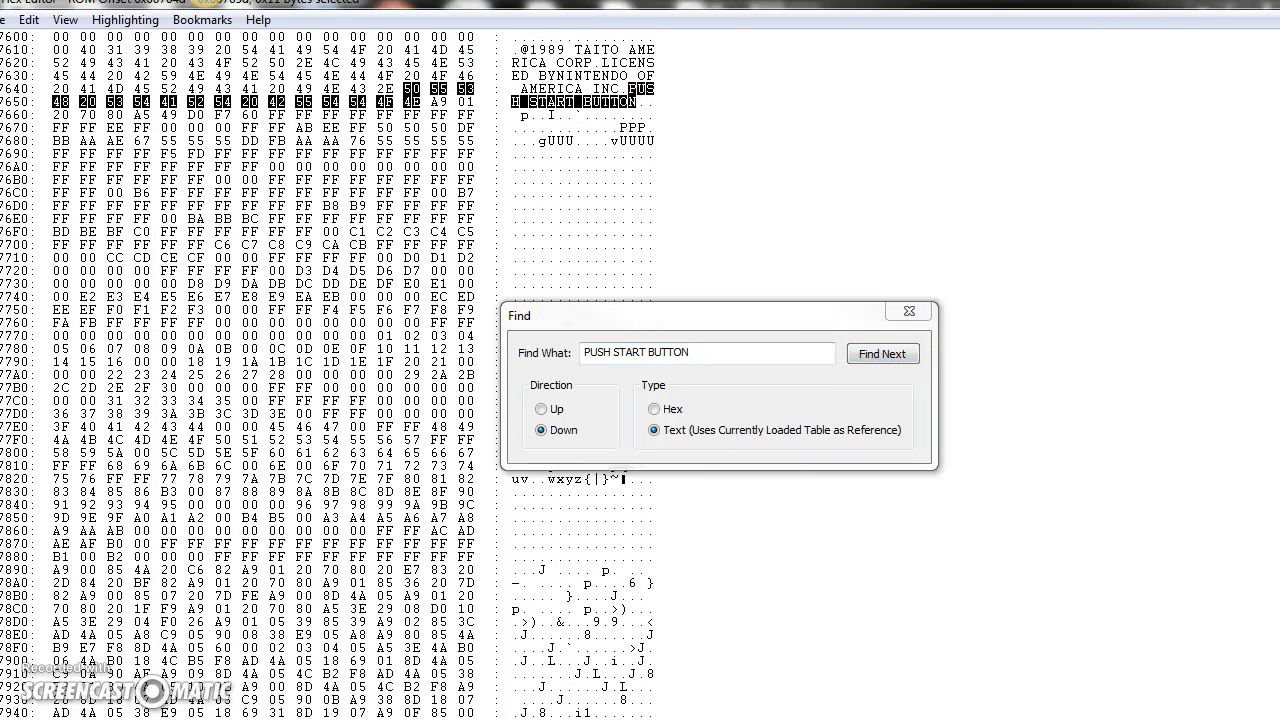
click(646, 115)
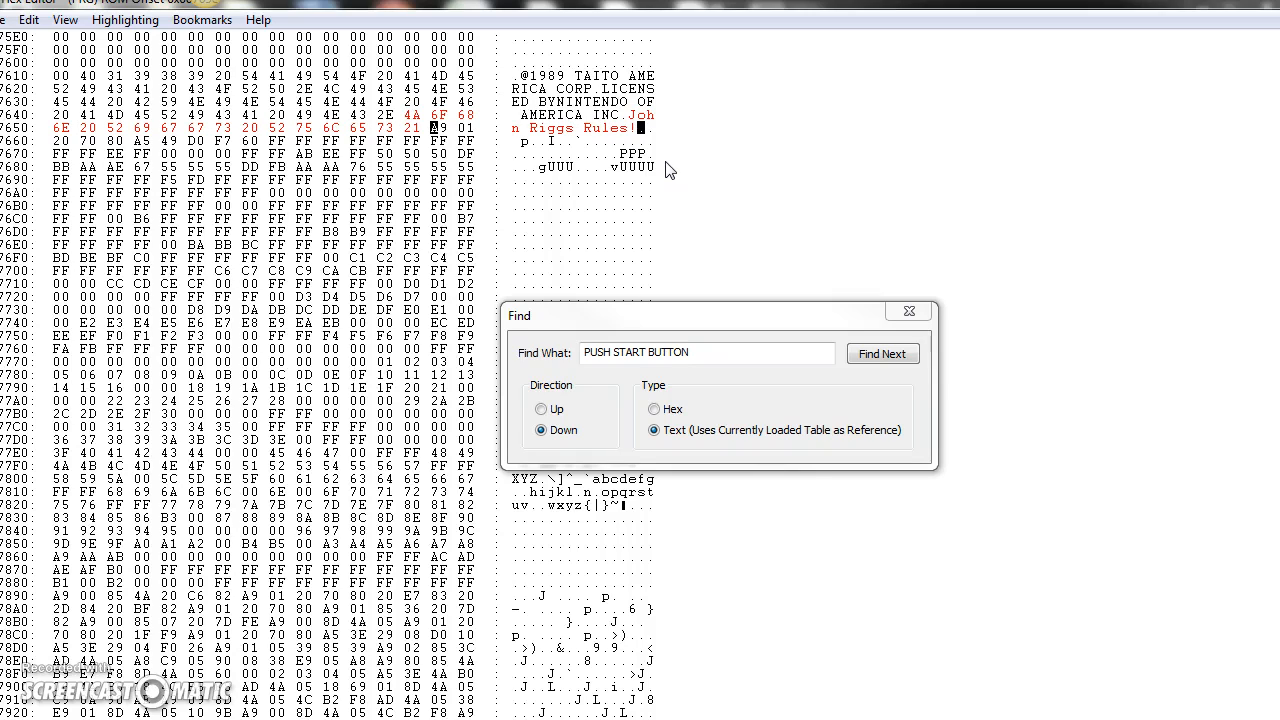
click(882, 354)
Step: Return to the running Black Manta game to check the edited title screen text
mouse_move(336, 719)
click(120, 704)
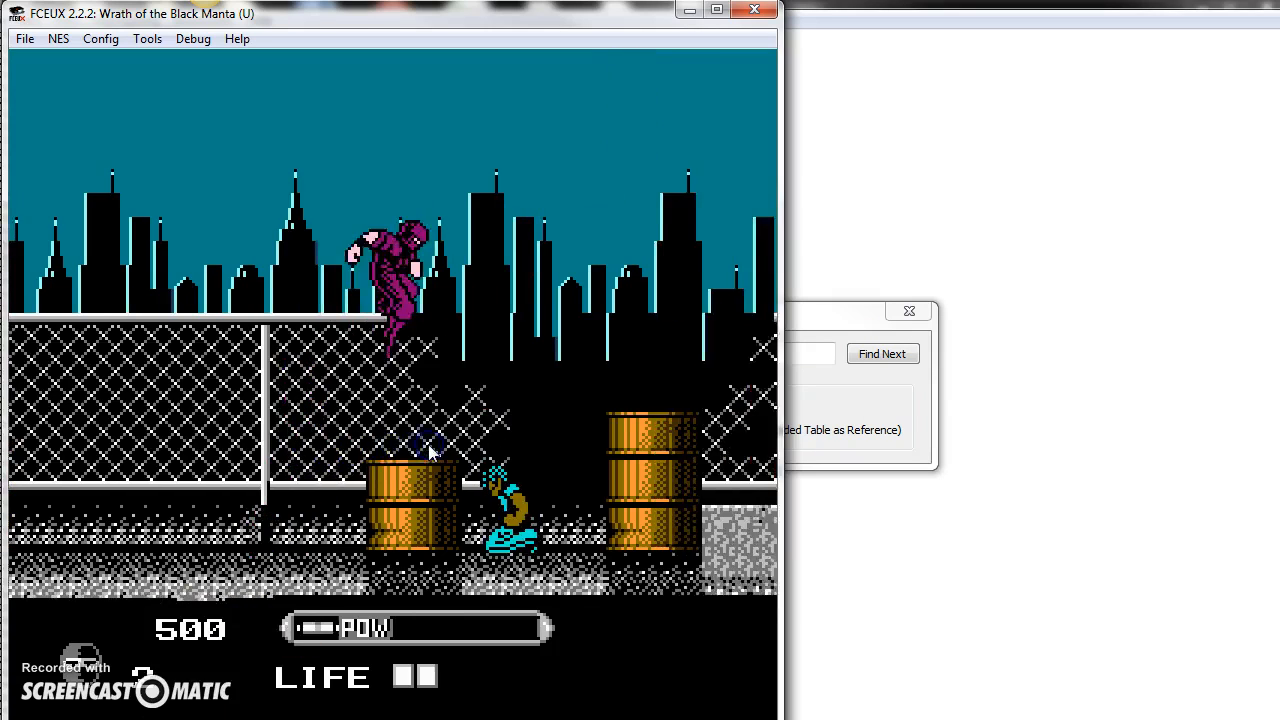
key(Return)
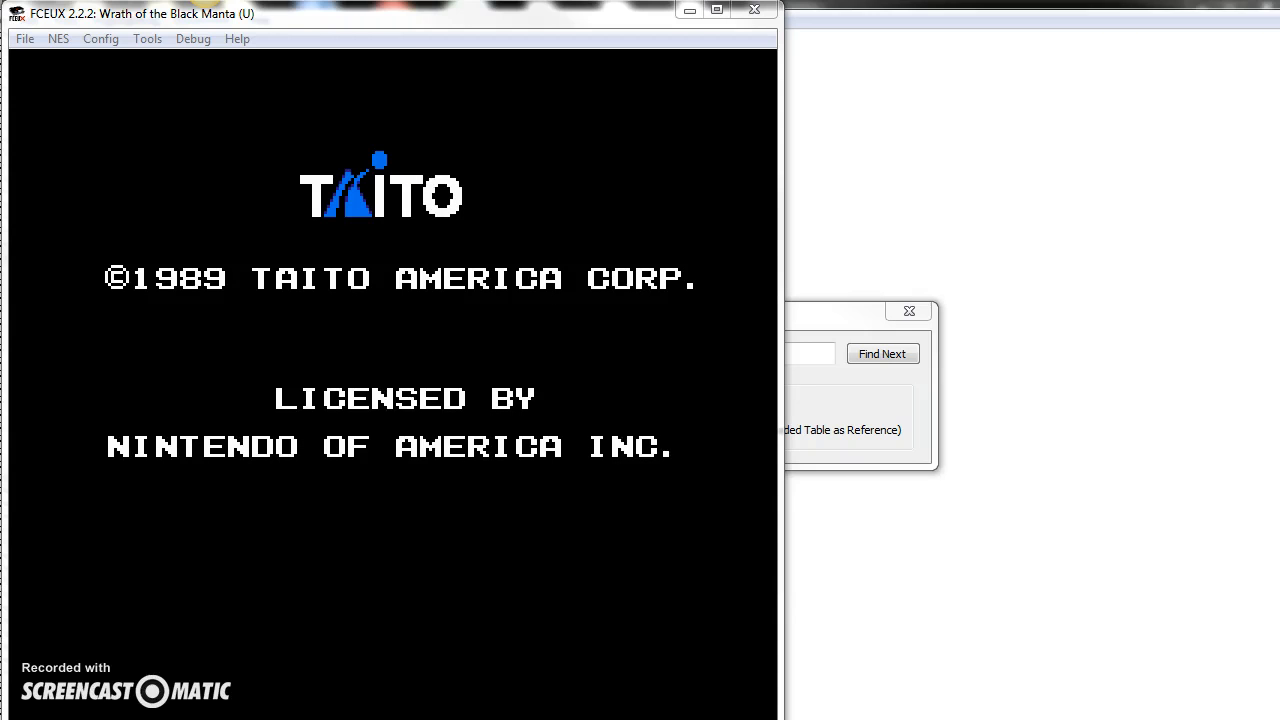
Step: Load The Legend of Zelda ROM and play from the title screen into the old man's cave
double_click(484, 411)
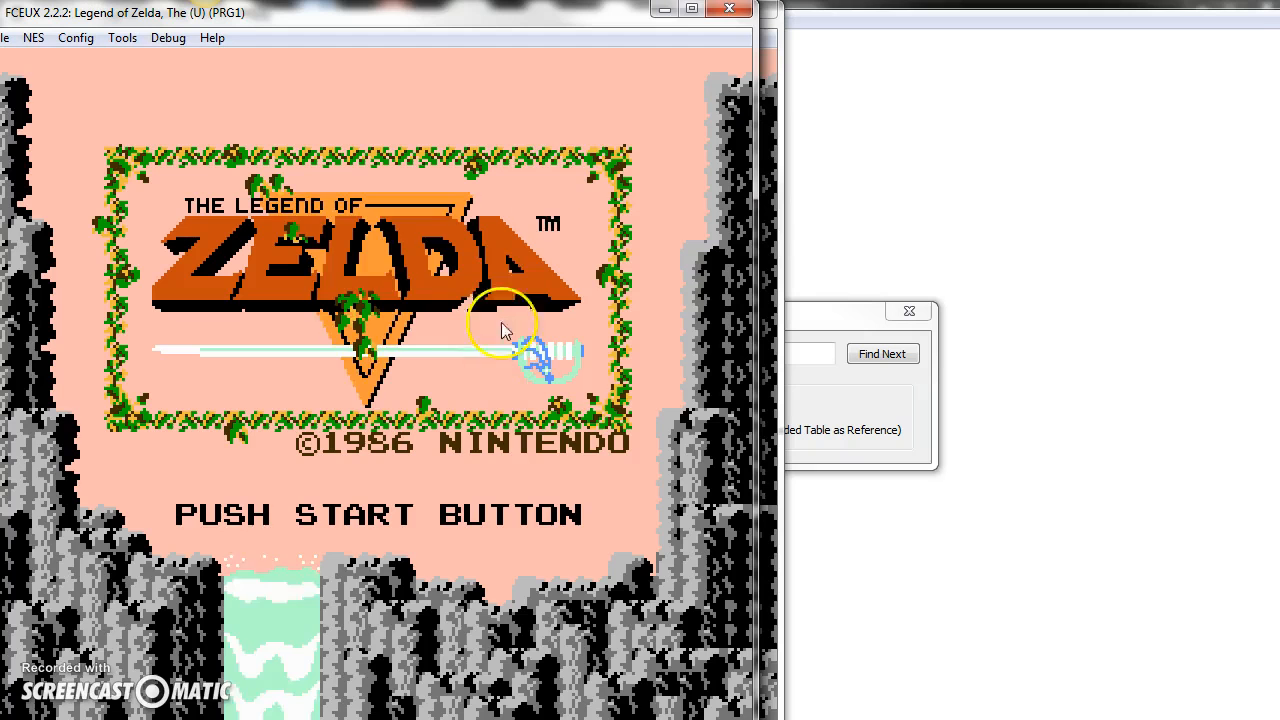
key(Return)
key(Return)
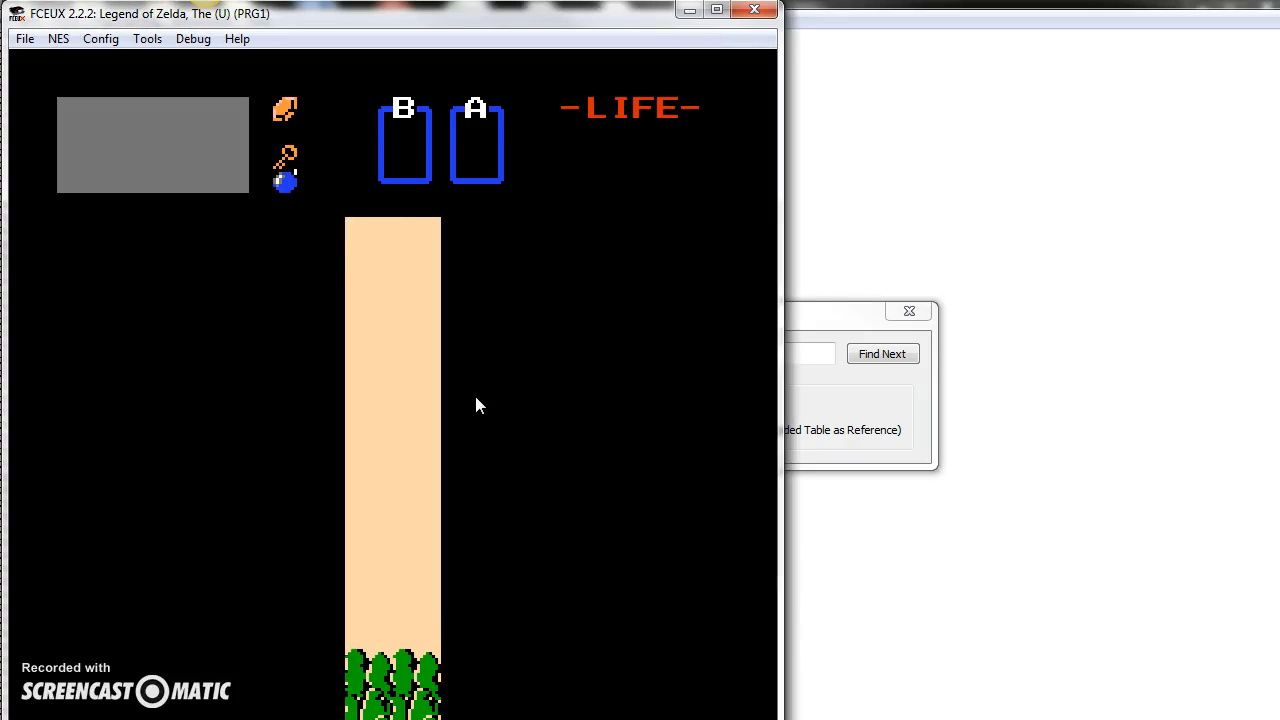
key(Up)
key(Left)
key(Up)
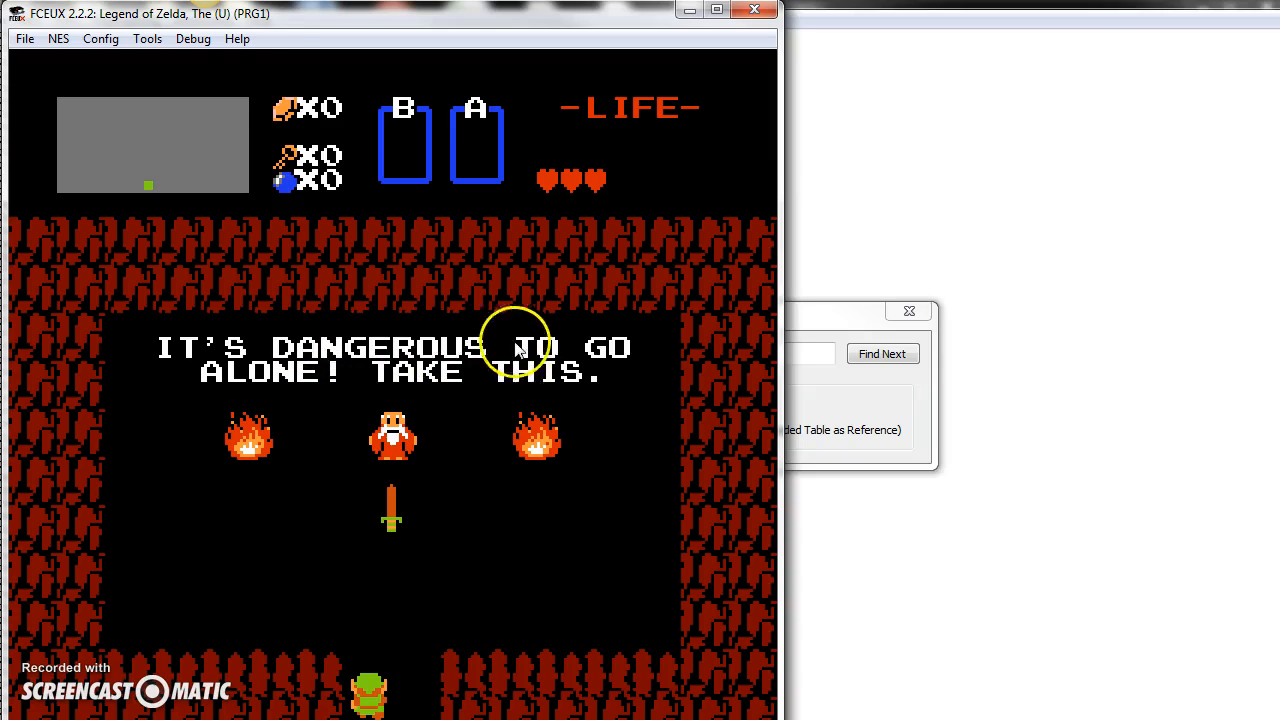
Step: Open the PPU Viewer and the Hex Editor for Zelda, dismissing the leftover search dialog and maximizing the hex editor
click(193, 38)
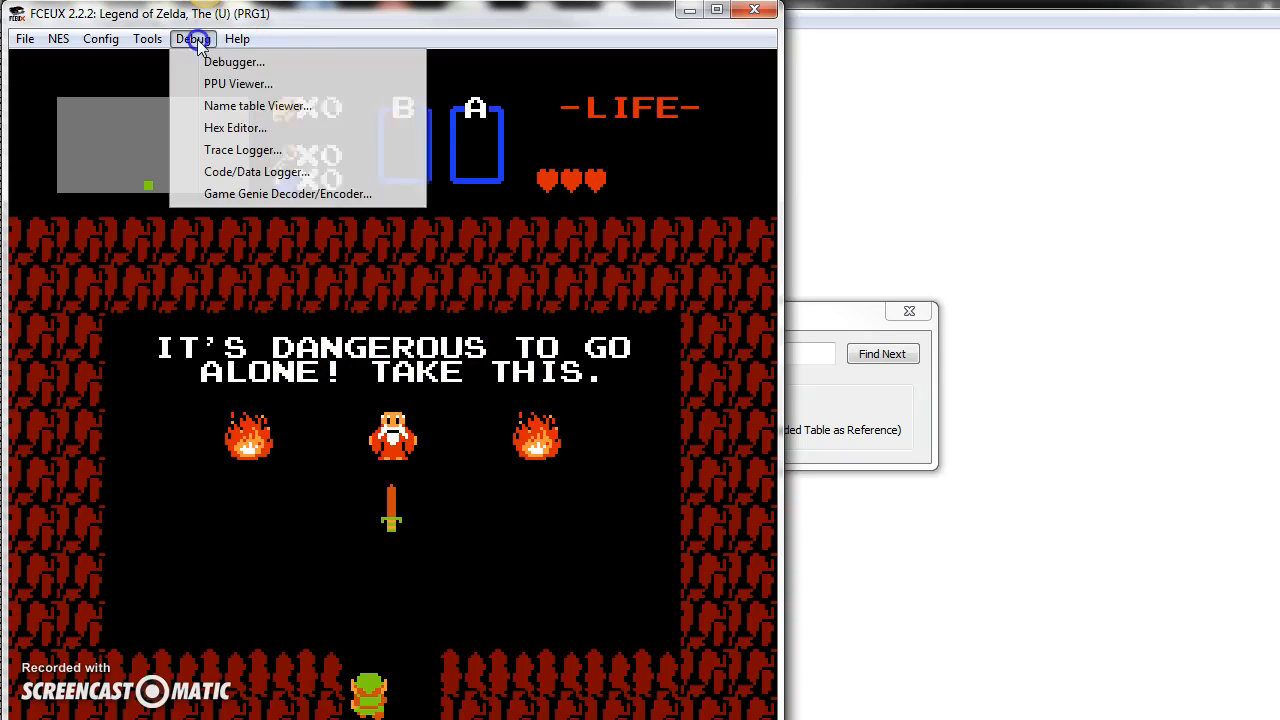
click(240, 84)
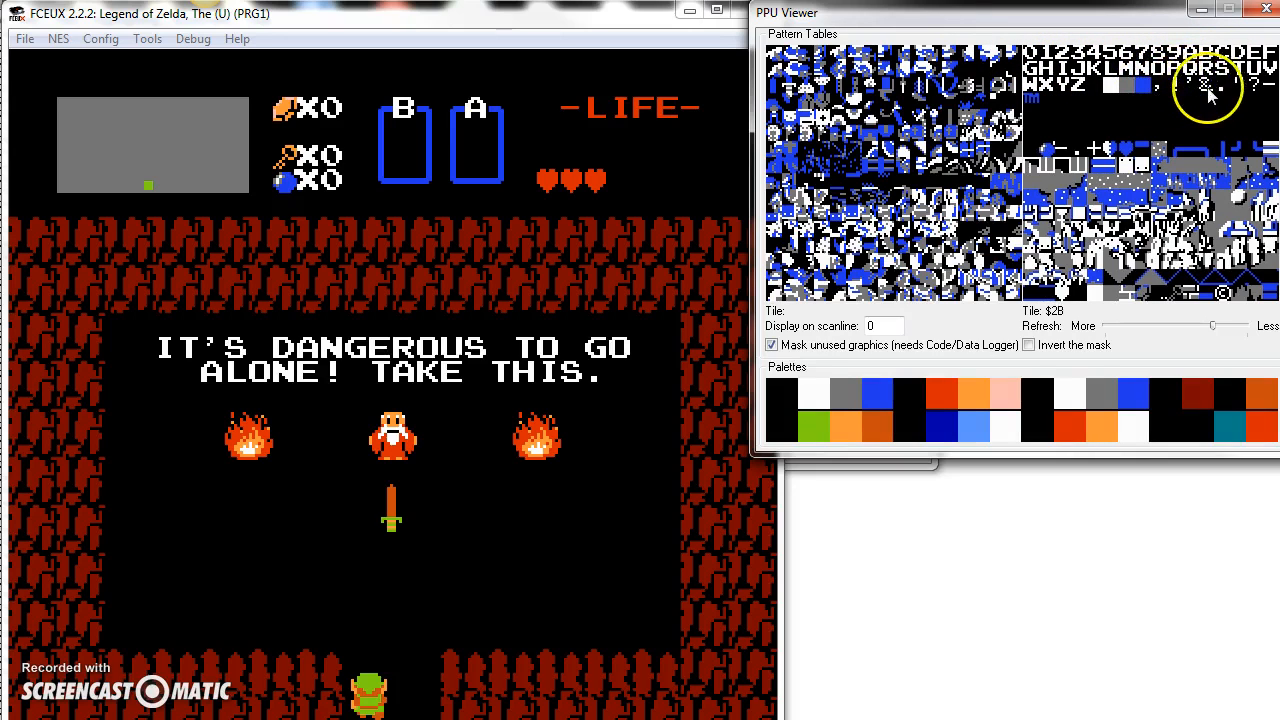
click(193, 38)
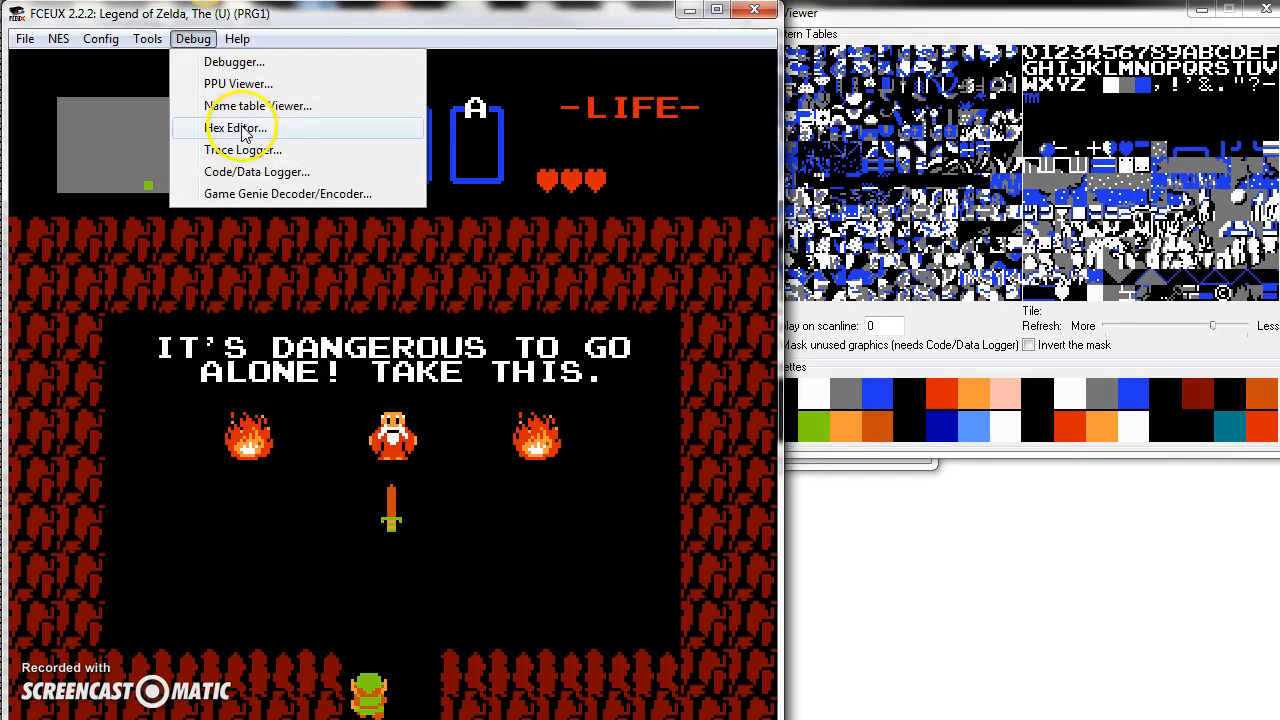
click(238, 128)
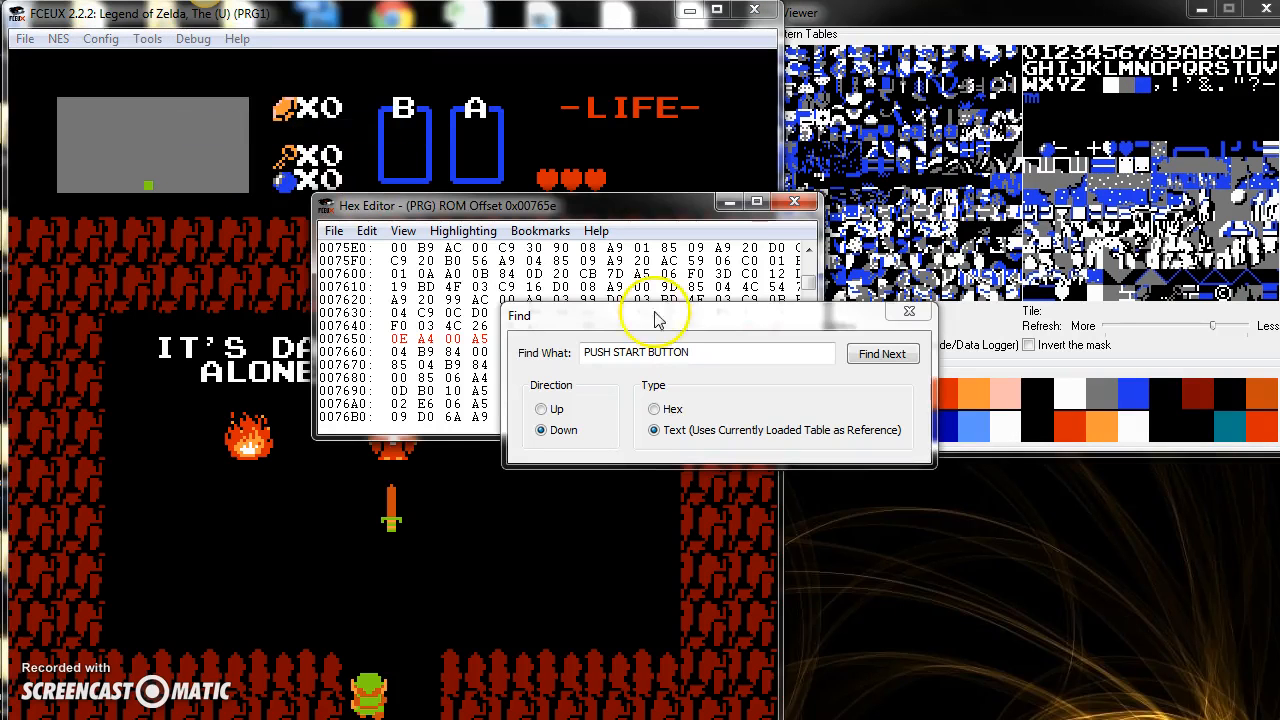
click(909, 311)
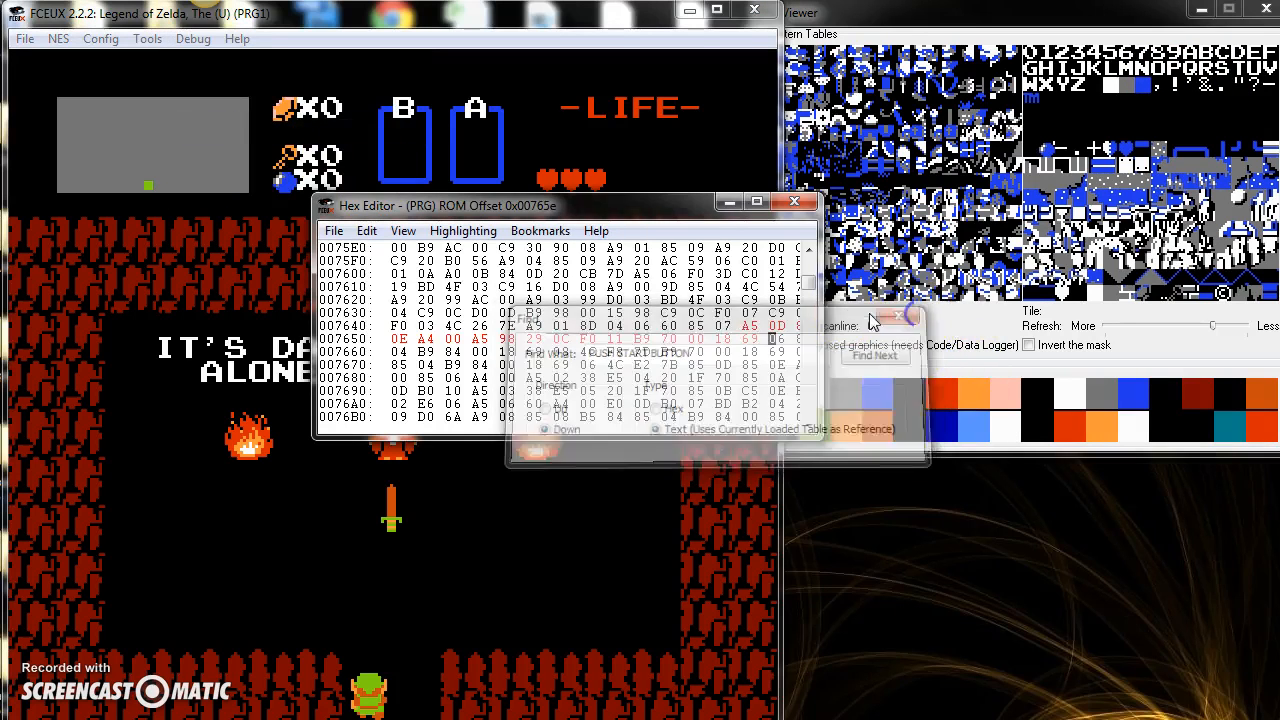
drag(571, 197, 1108, 482)
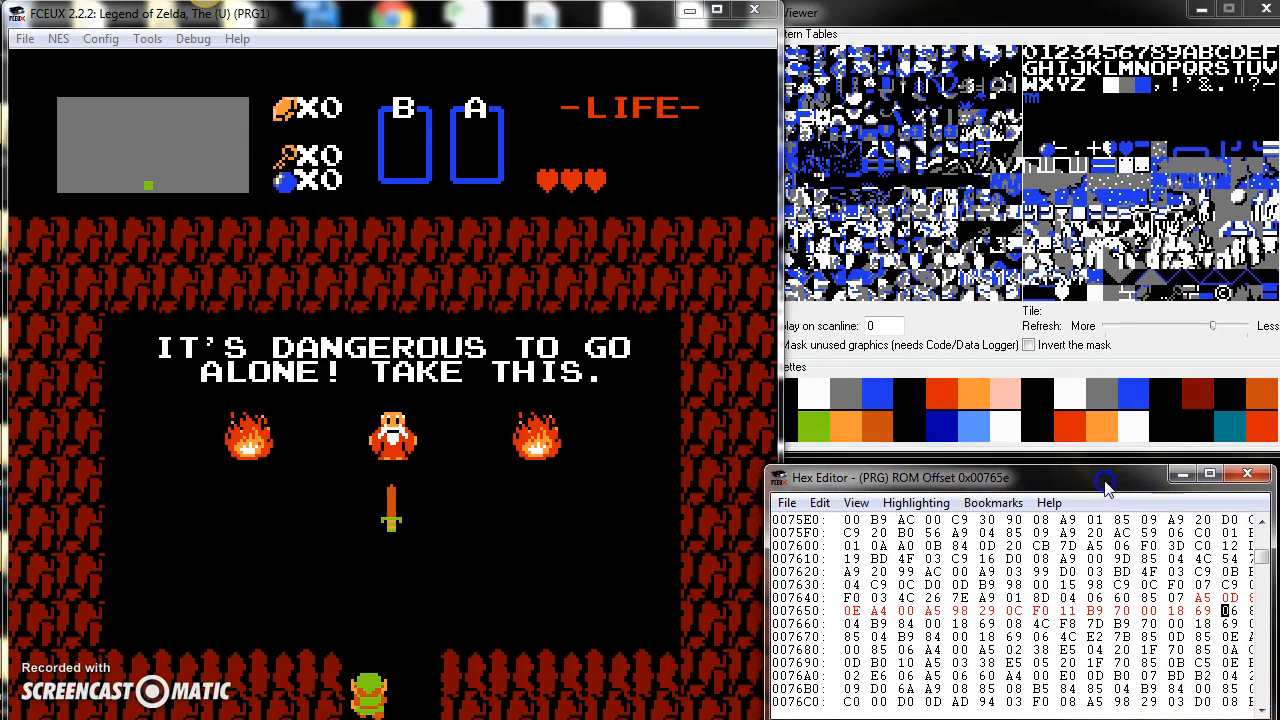
click(1206, 474)
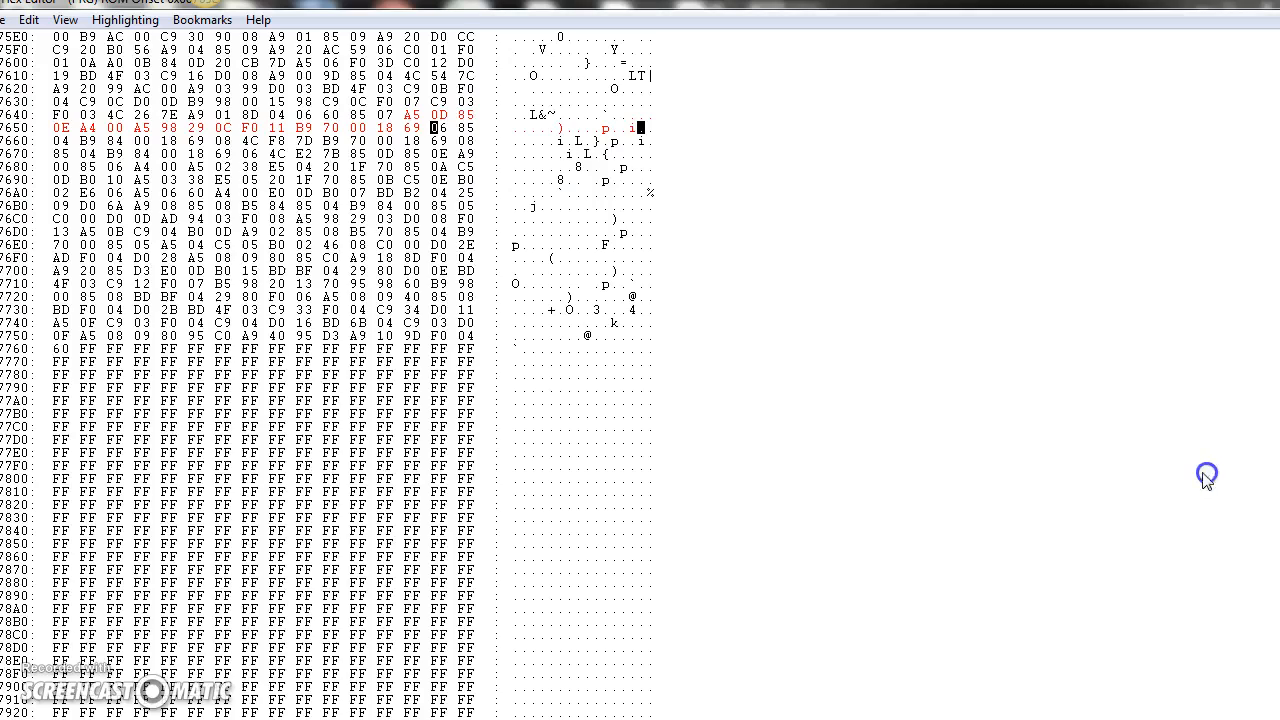
Step: Show Zelda's ROM file in the hex editor and look through its text column for readable dialogue
click(65, 20)
click(108, 89)
scroll(640, 374, down, 20)
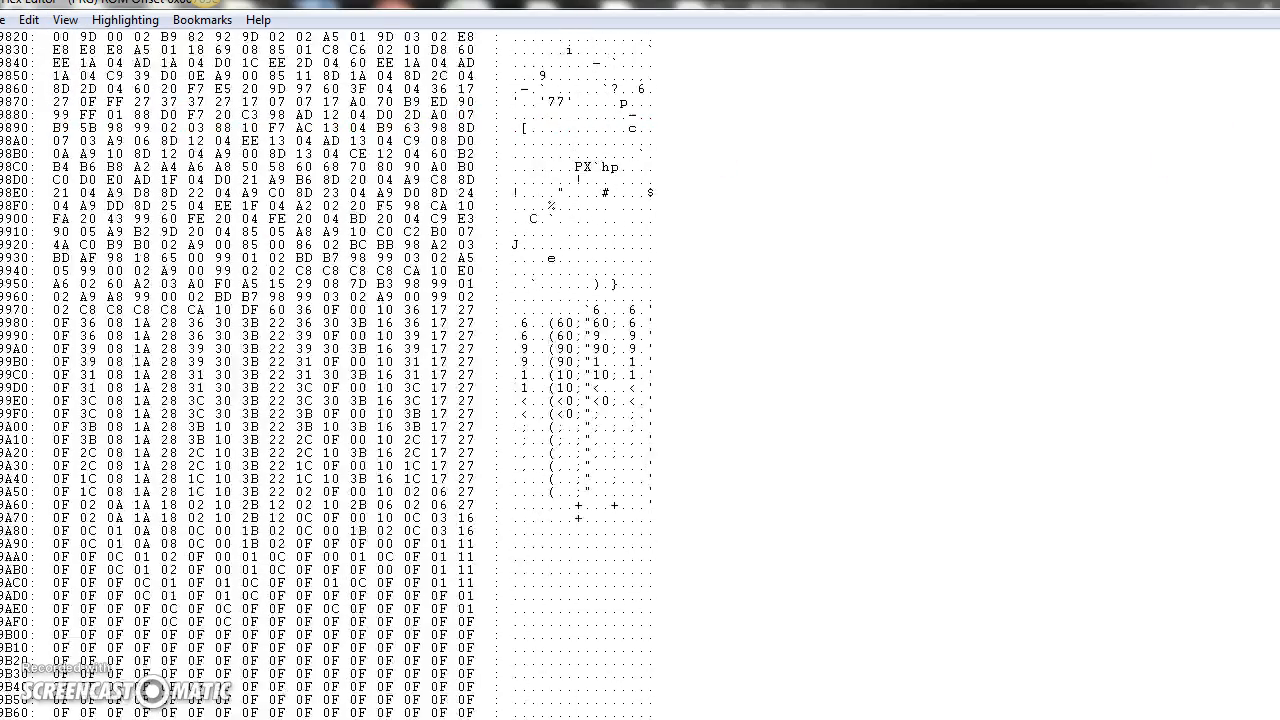
scroll(640, 374, down, 20)
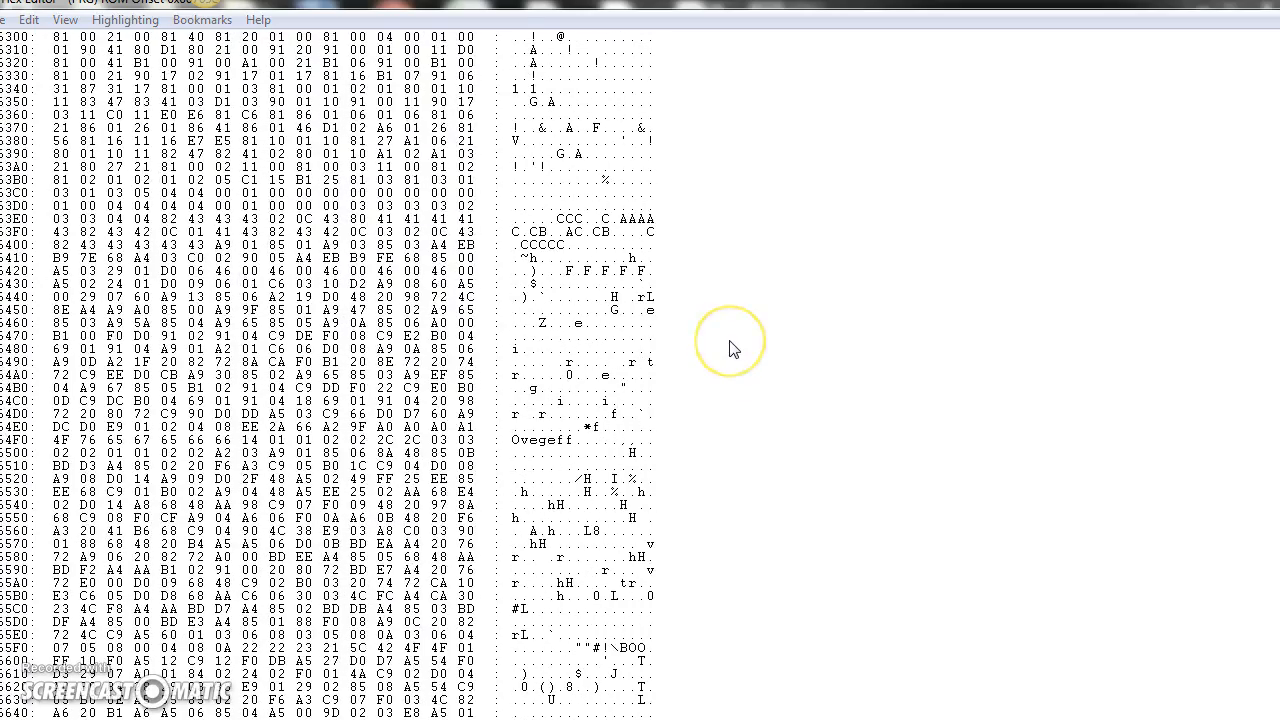
Step: Search Zelda's ROM downward for the text ALONE, and close the search
key(ctrl+f)
drag(715, 352, 370, 350)
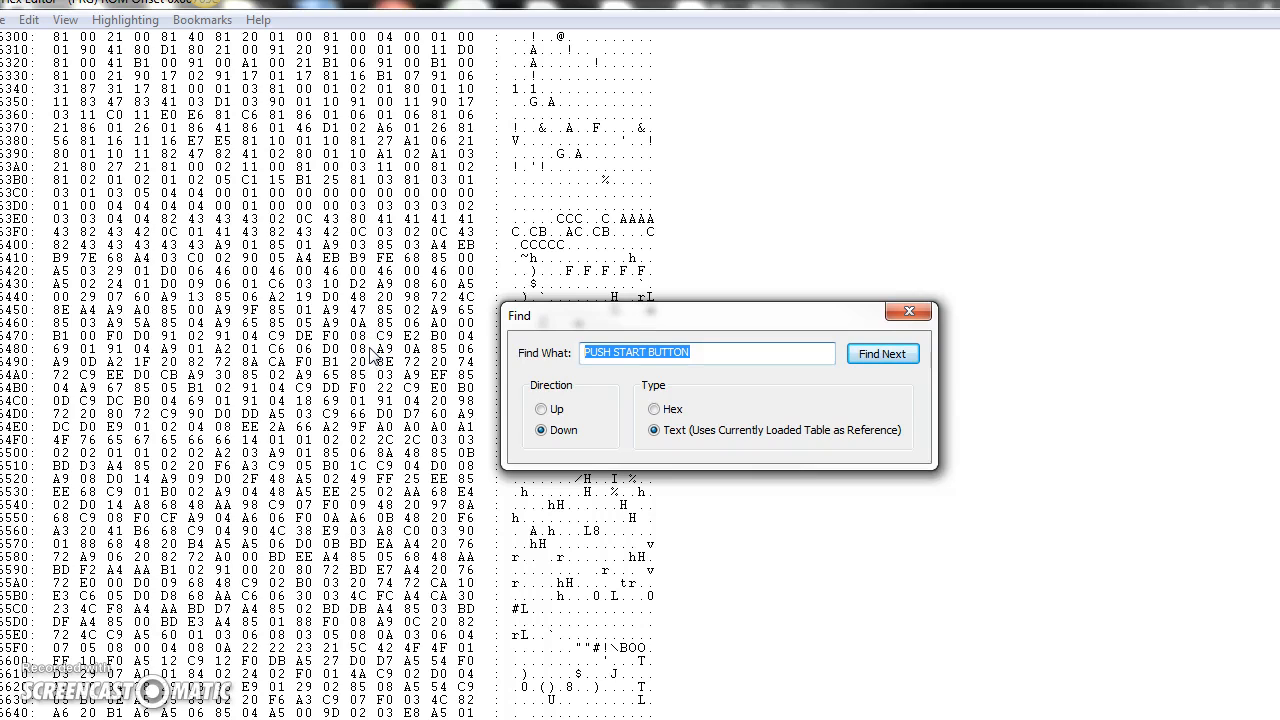
text(a)
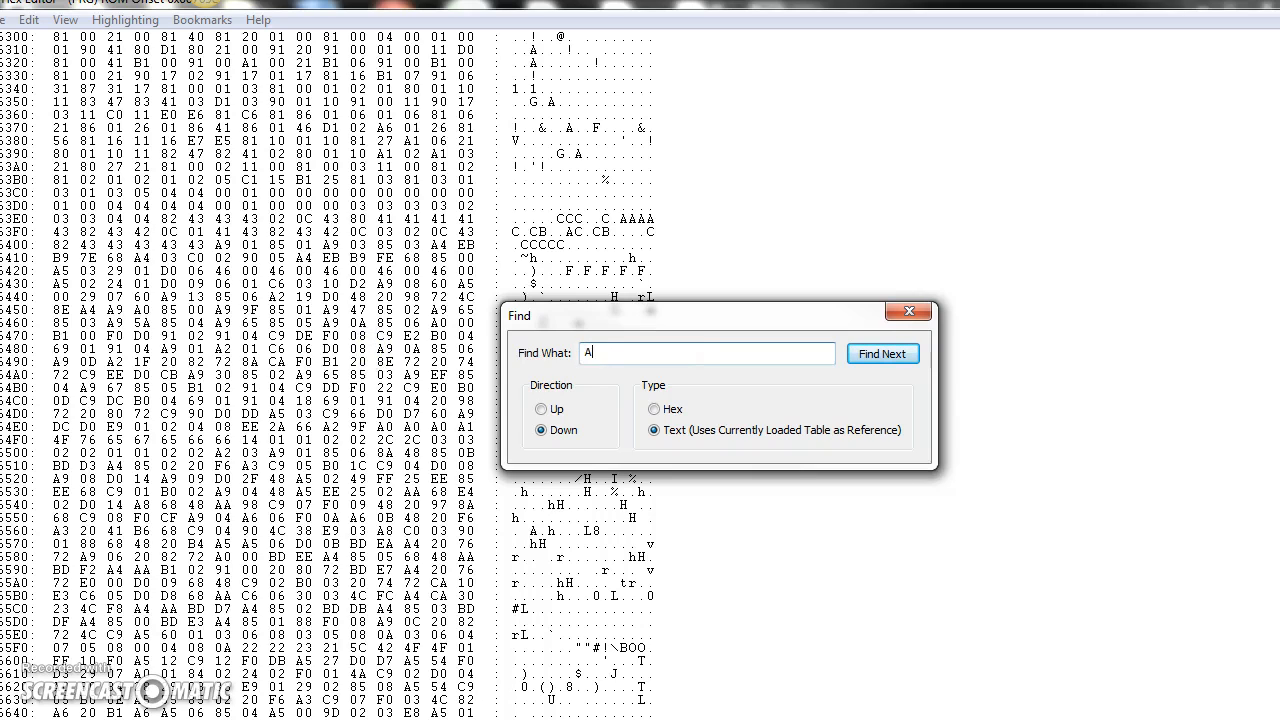
click(882, 354)
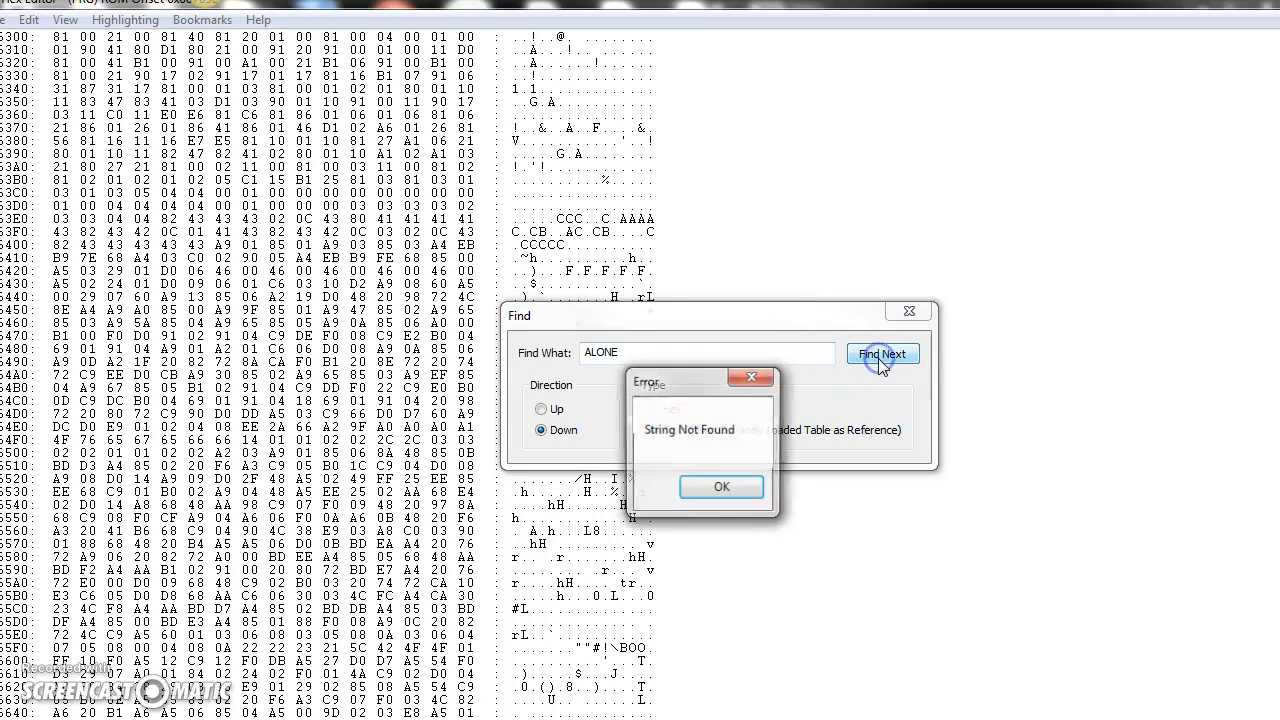
click(755, 484)
click(908, 311)
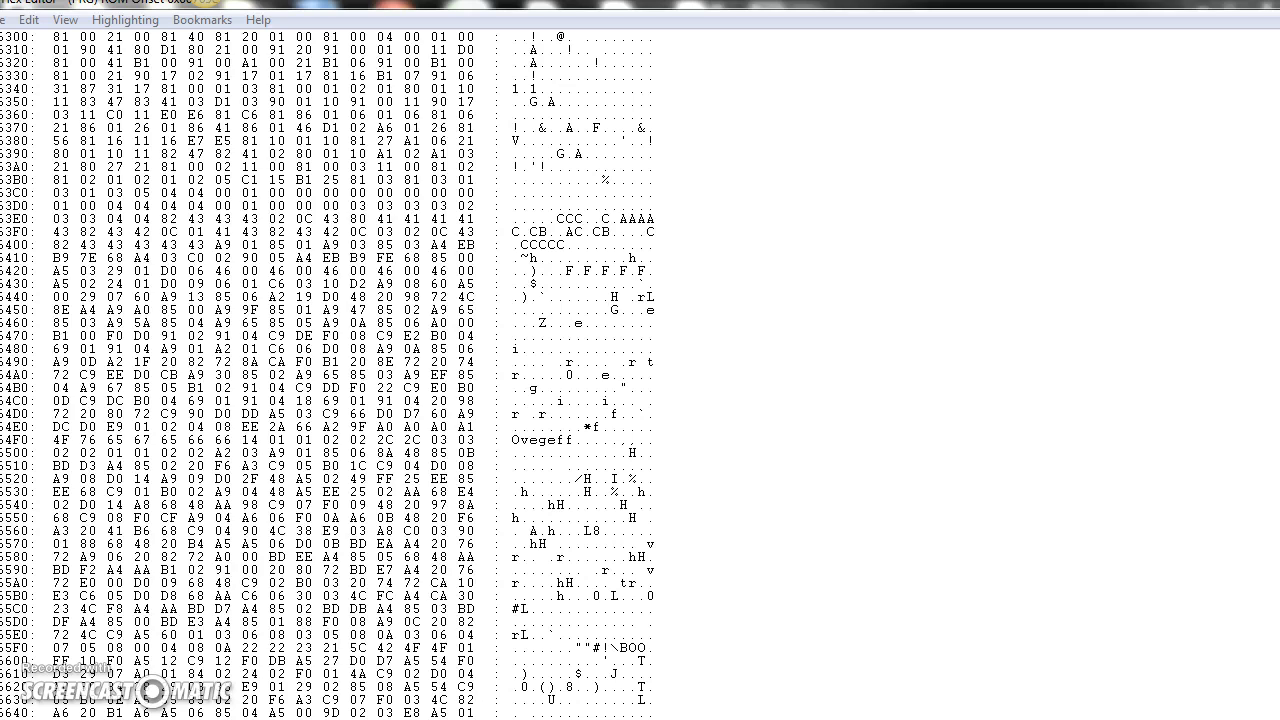
Step: Switch to TBLater and fill its empty table with automatic numbers from 00 and the uppercase alphabet from 0A
drag(1279, 100, 1070, 115)
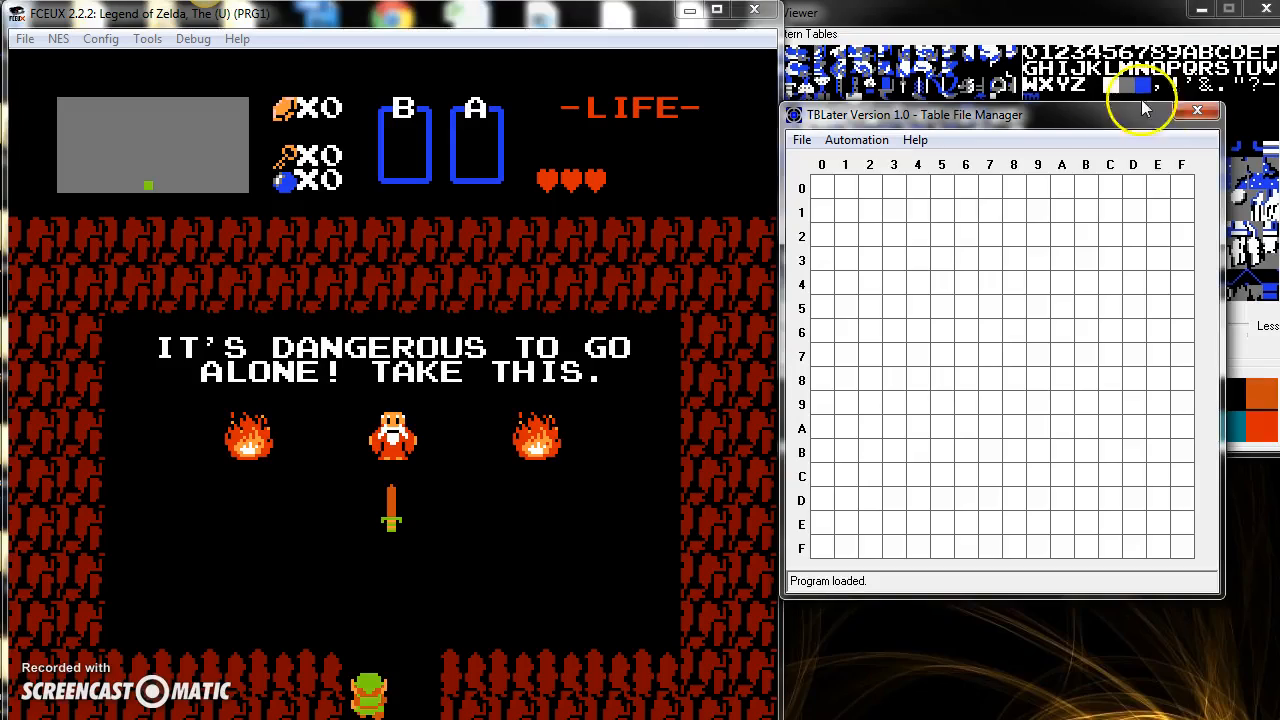
drag(1060, 115, 475, 143)
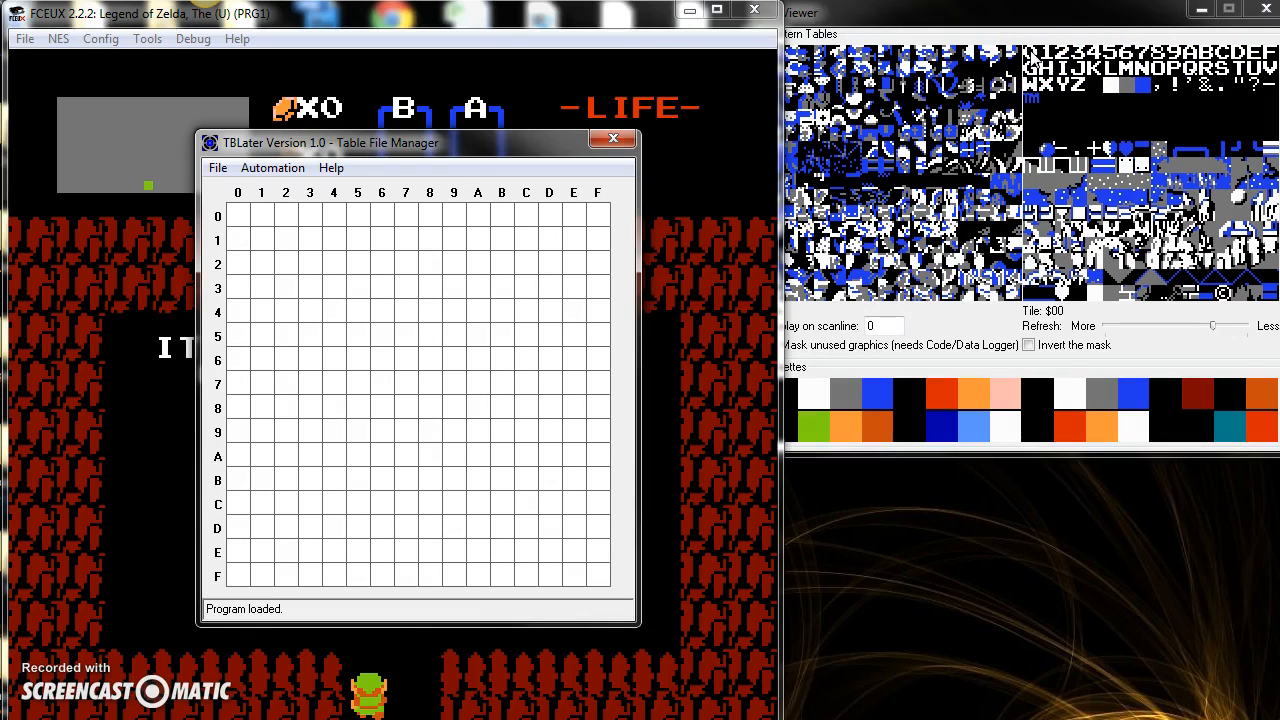
click(272, 170)
click(298, 244)
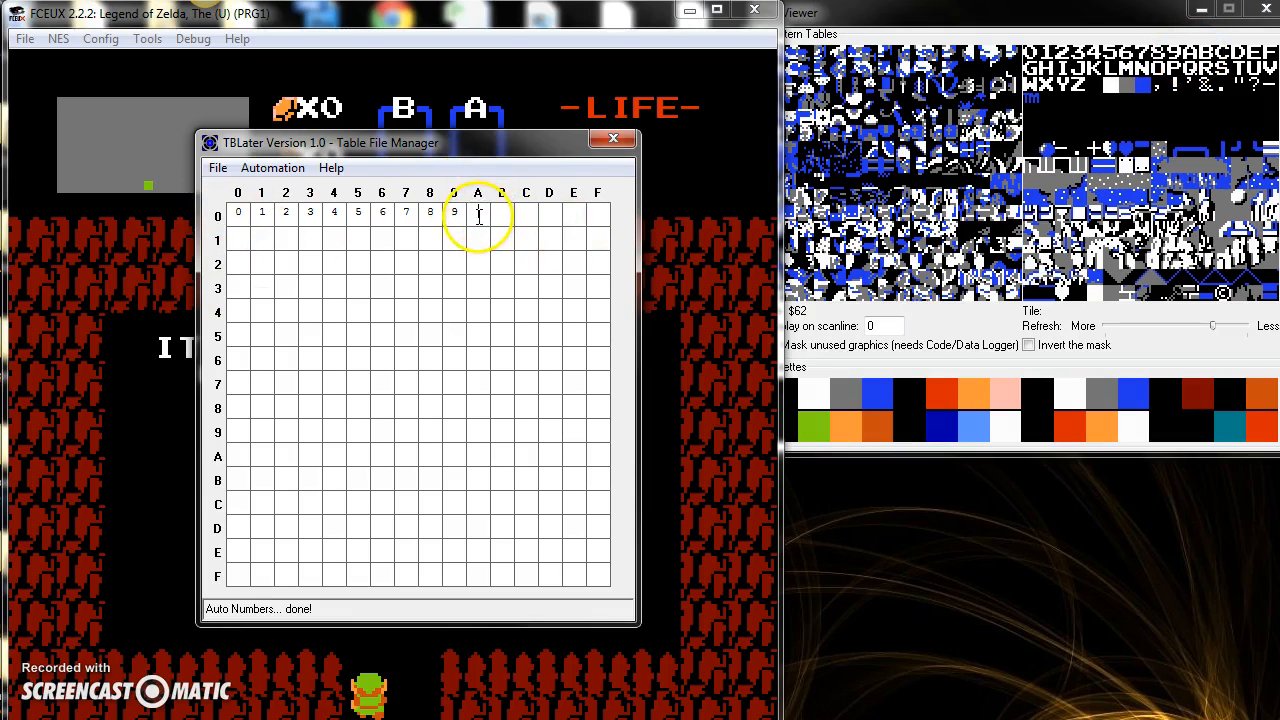
click(271, 167)
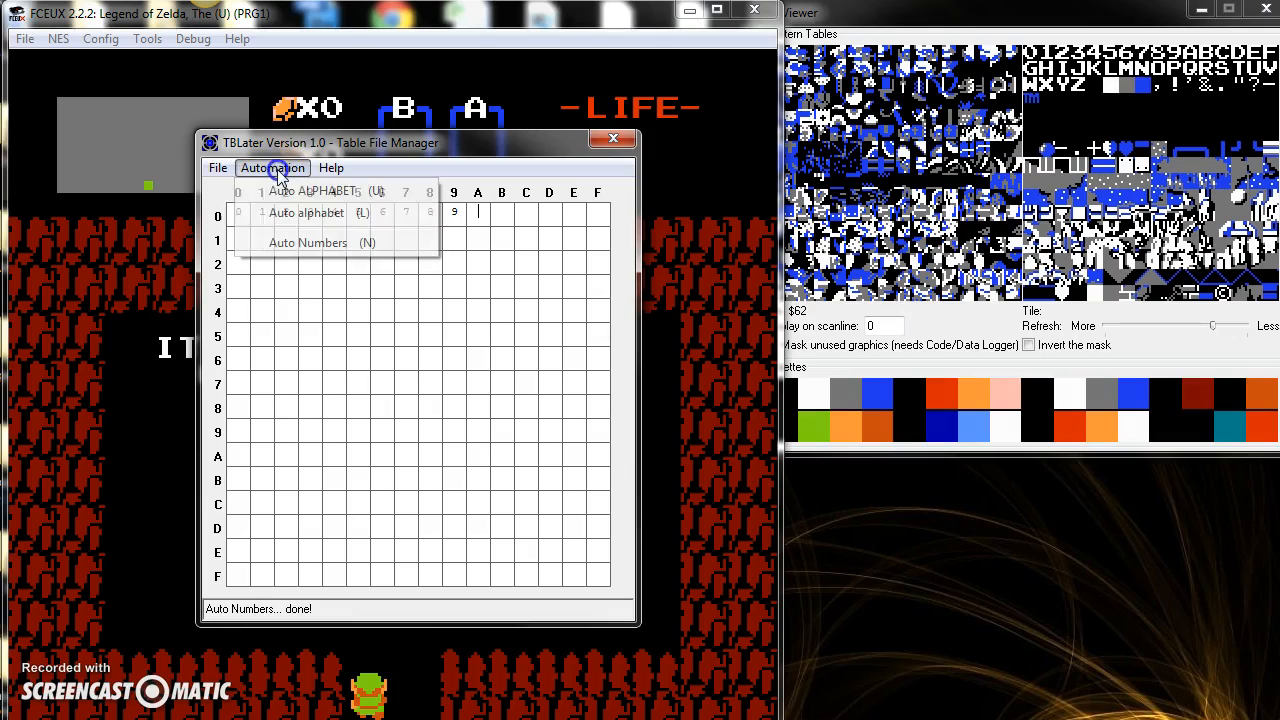
click(348, 192)
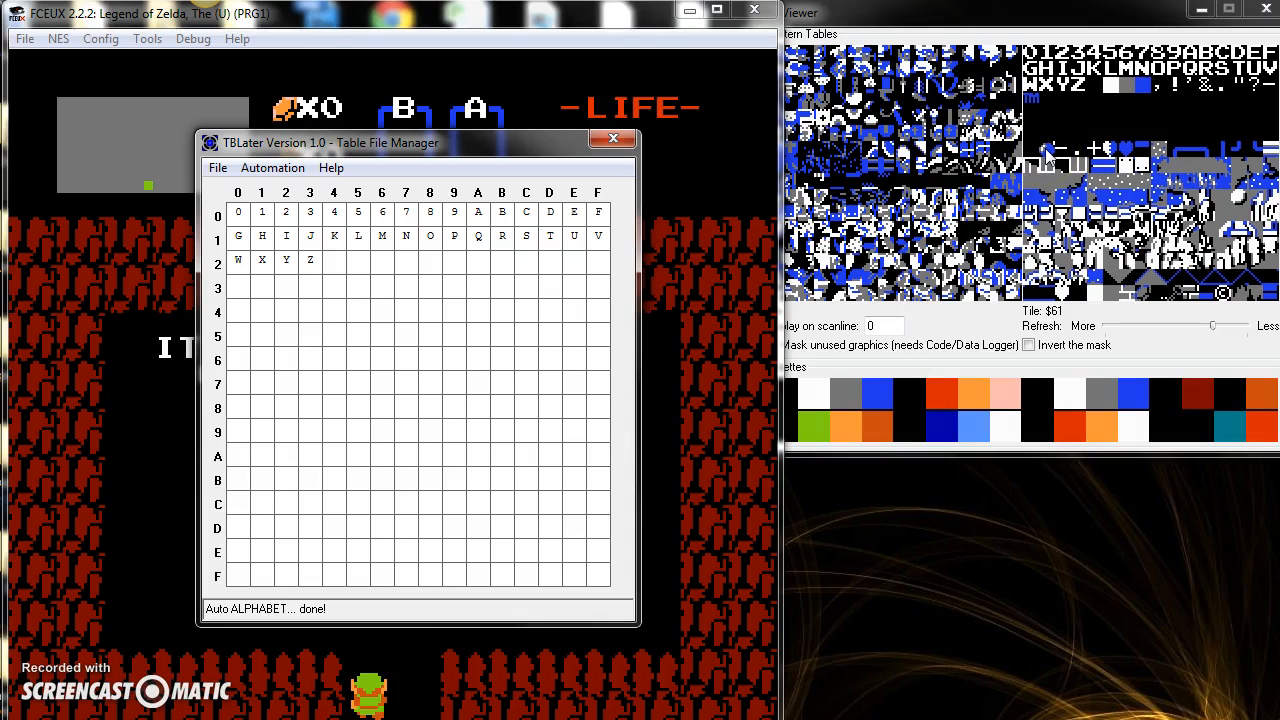
click(257, 360)
click(272, 168)
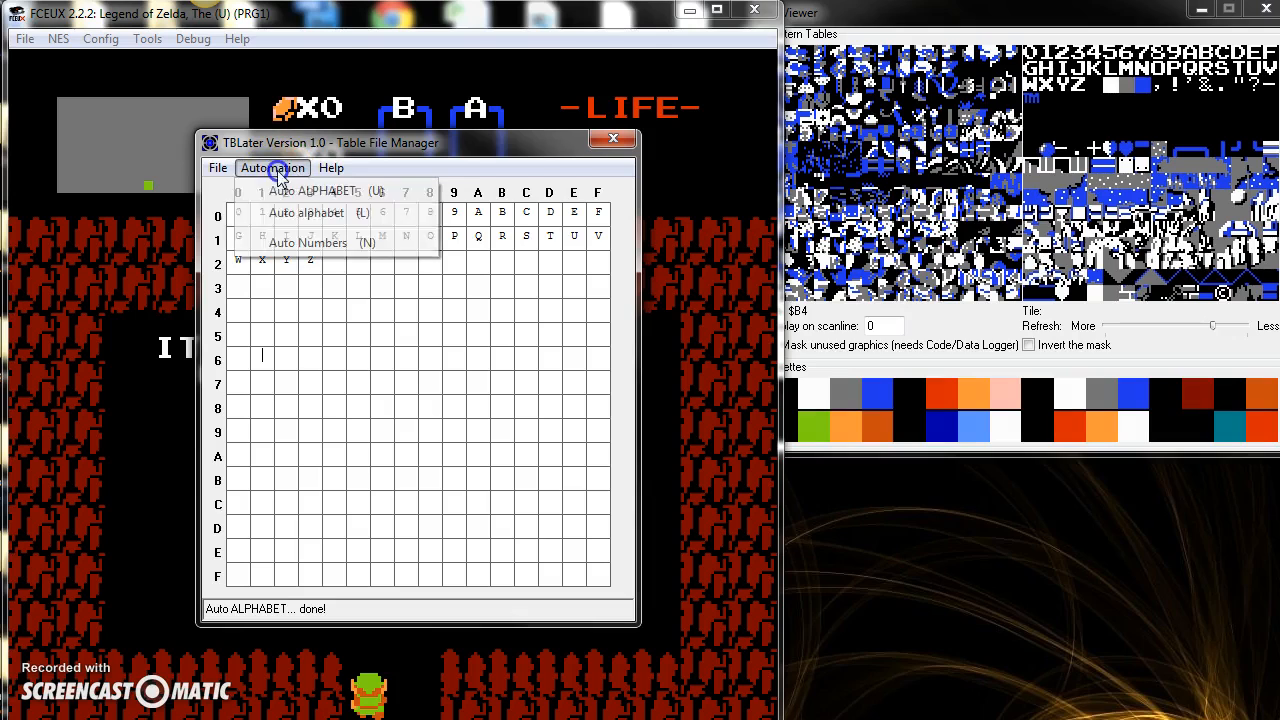
click(307, 350)
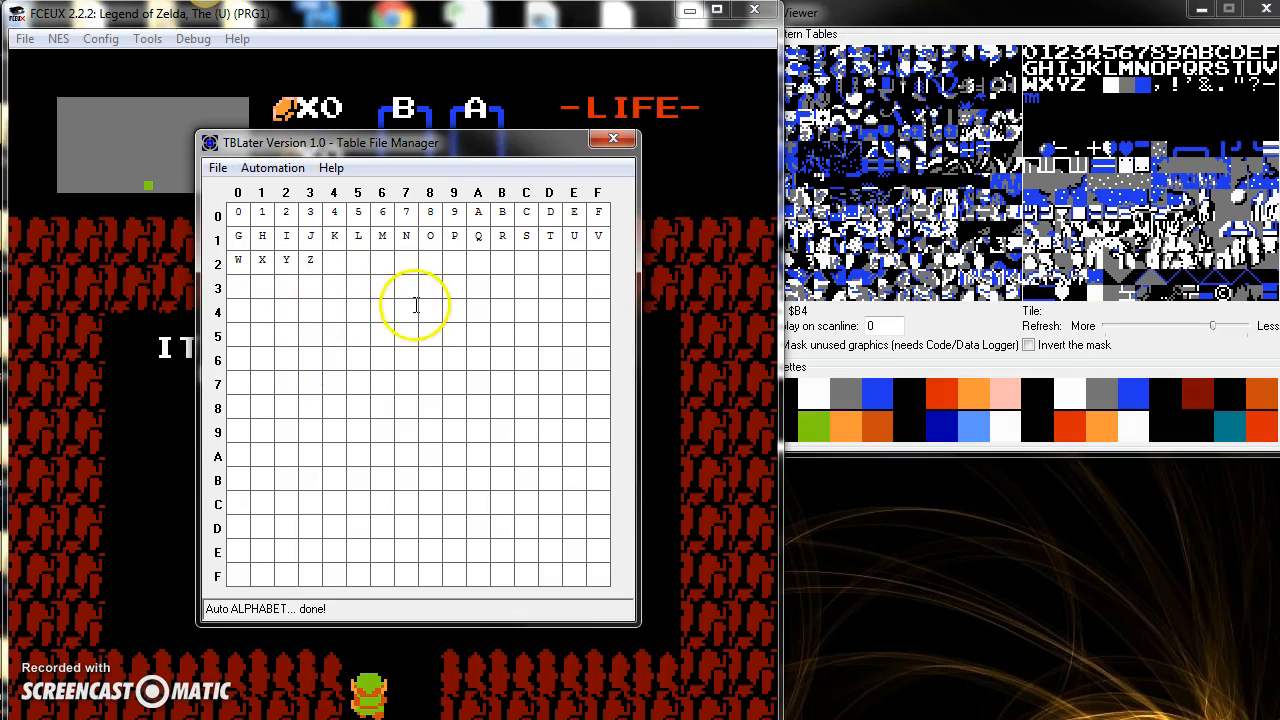
Step: Save the table over the existing zelda.tbl file in the tblater_10 folder, and close TBLater
click(218, 168)
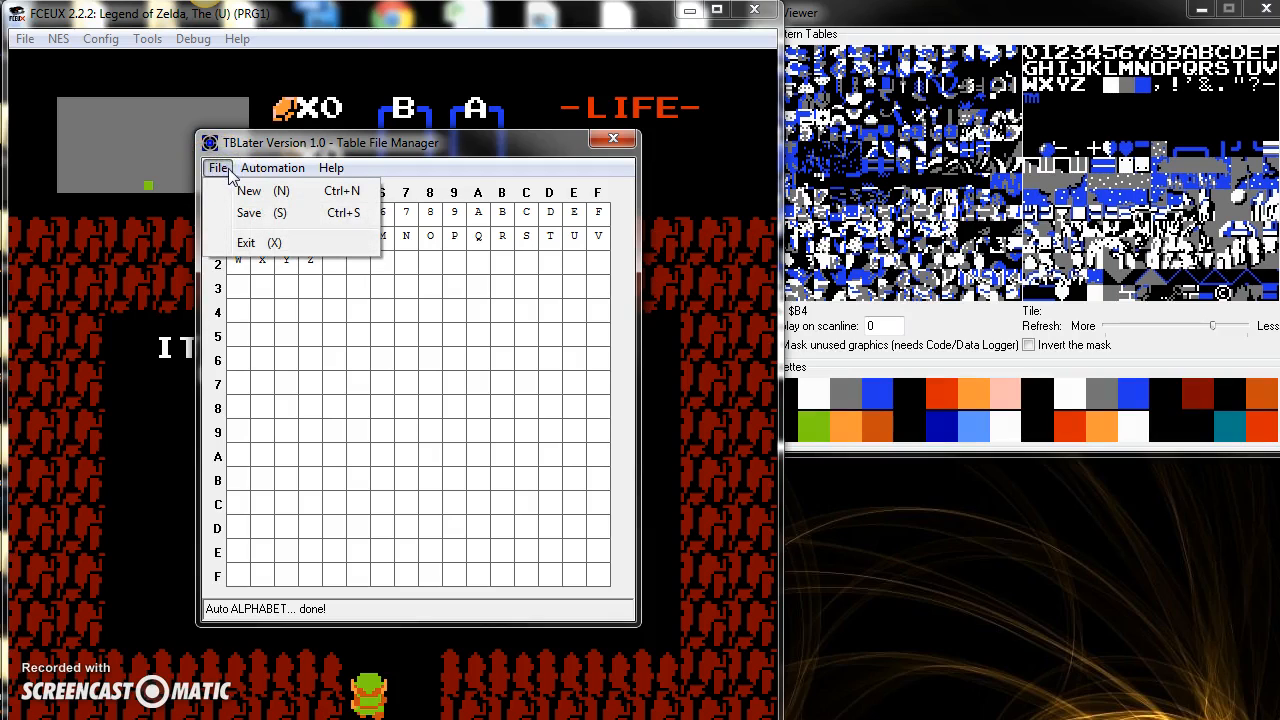
click(248, 212)
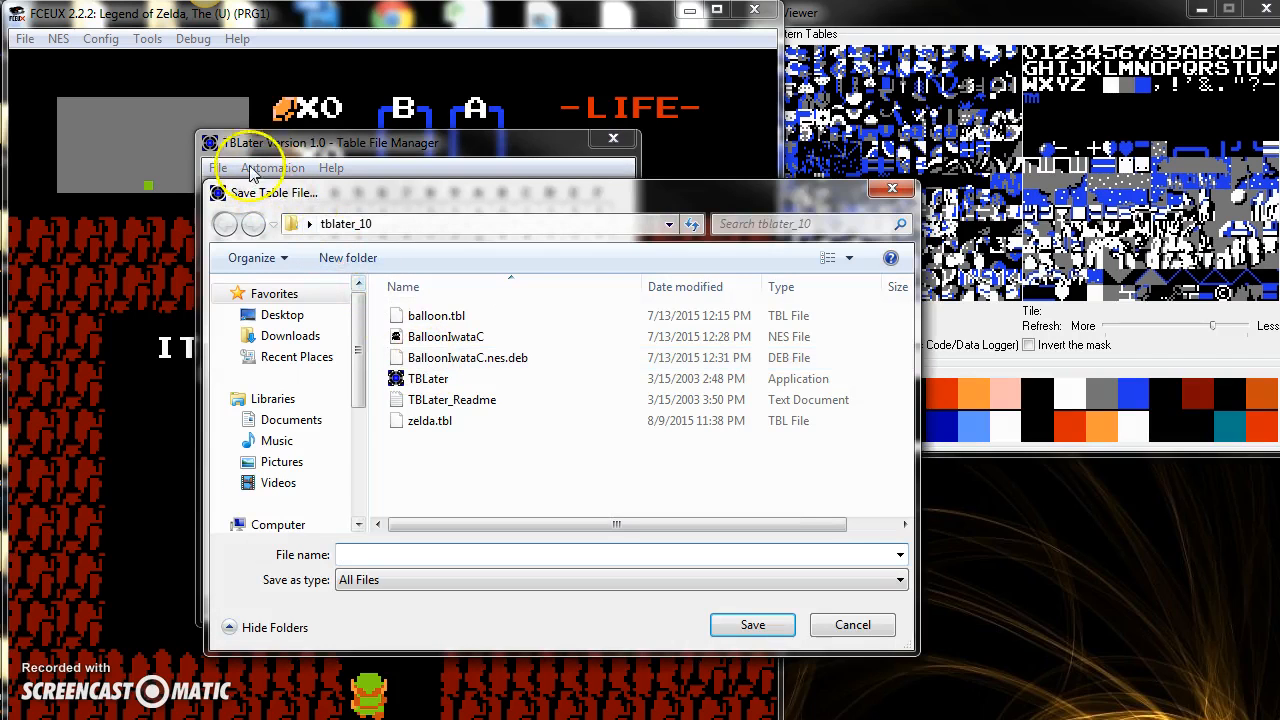
click(437, 426)
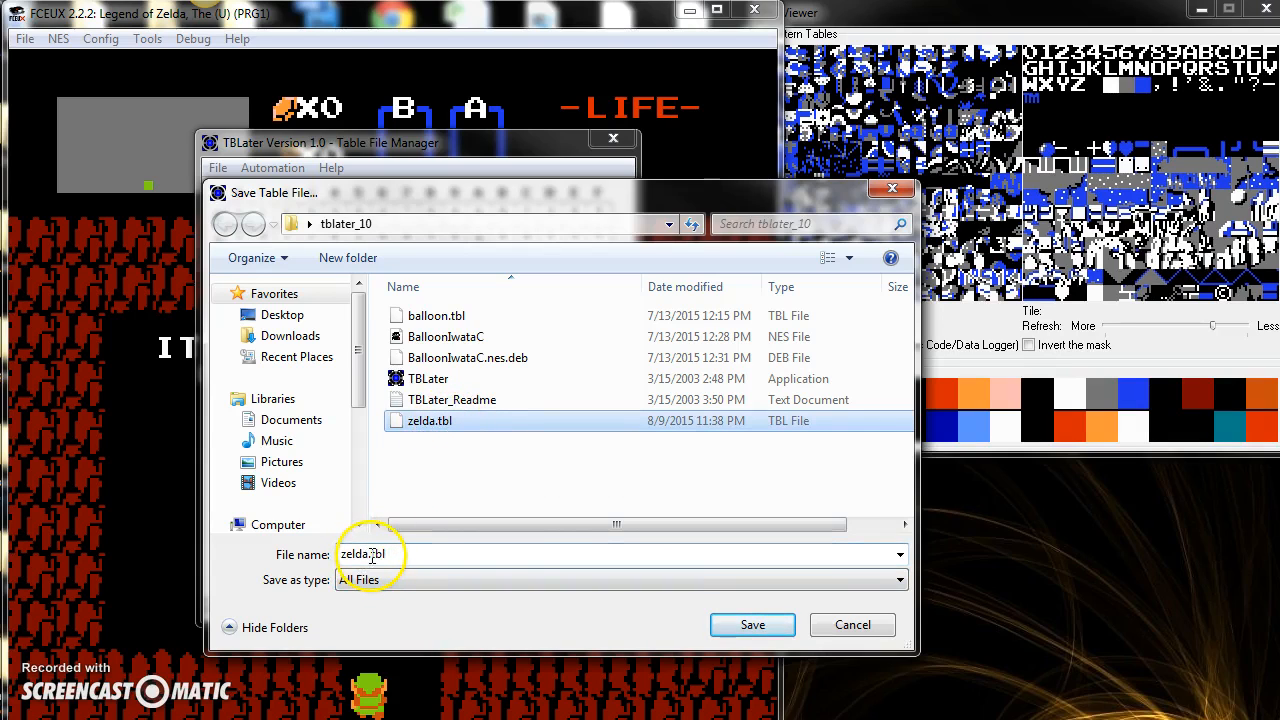
click(748, 626)
click(750, 436)
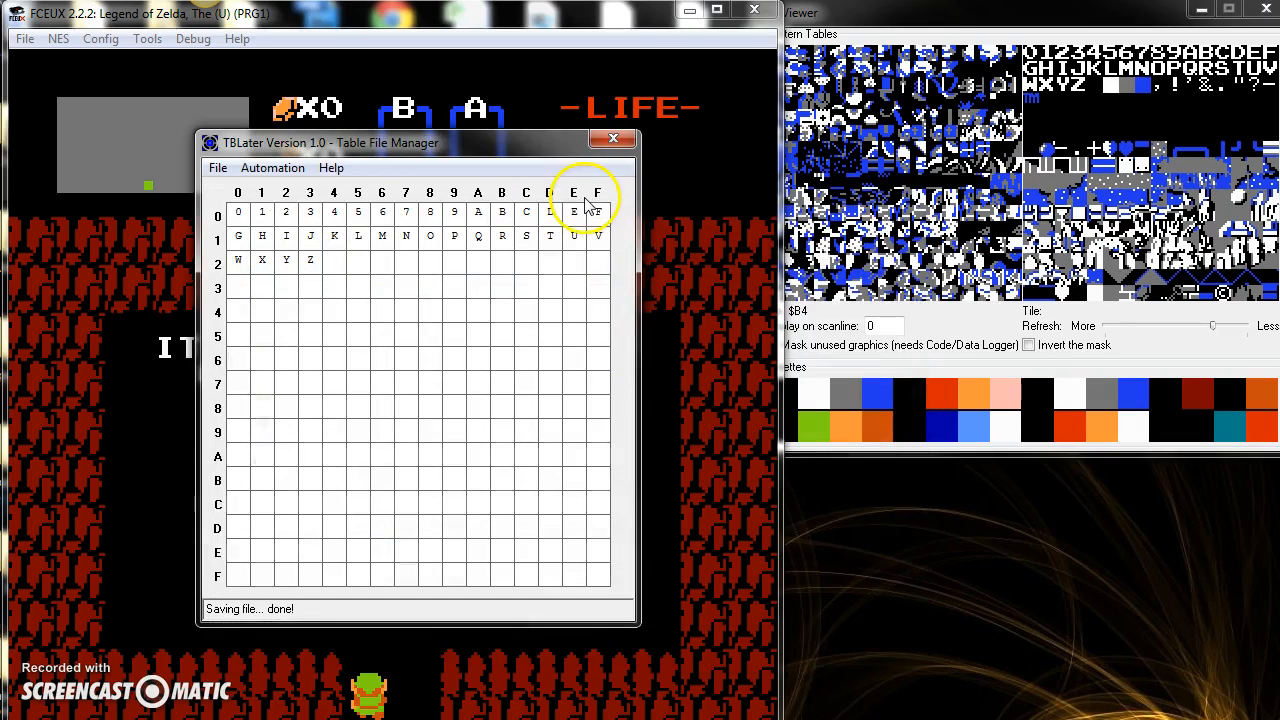
click(613, 138)
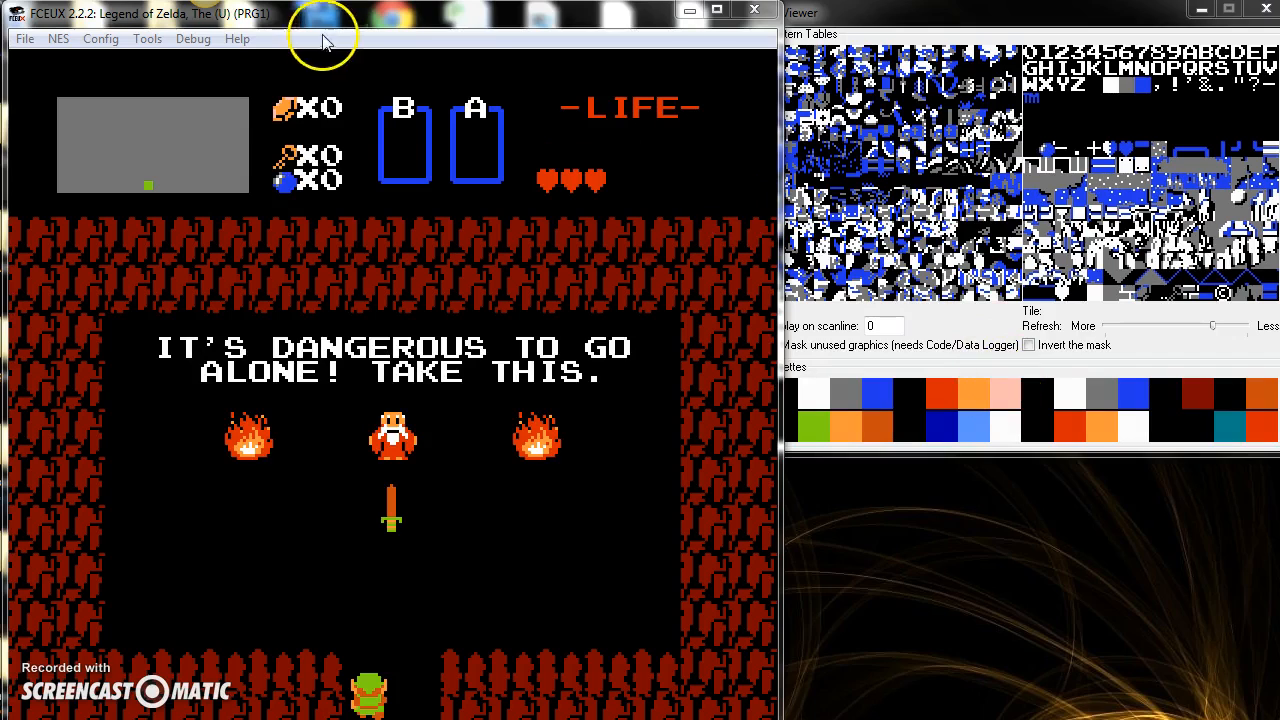
Step: Reopen FCEUX's Hex Editor for Zelda, maximize it, and show the ROM file's contents
click(193, 38)
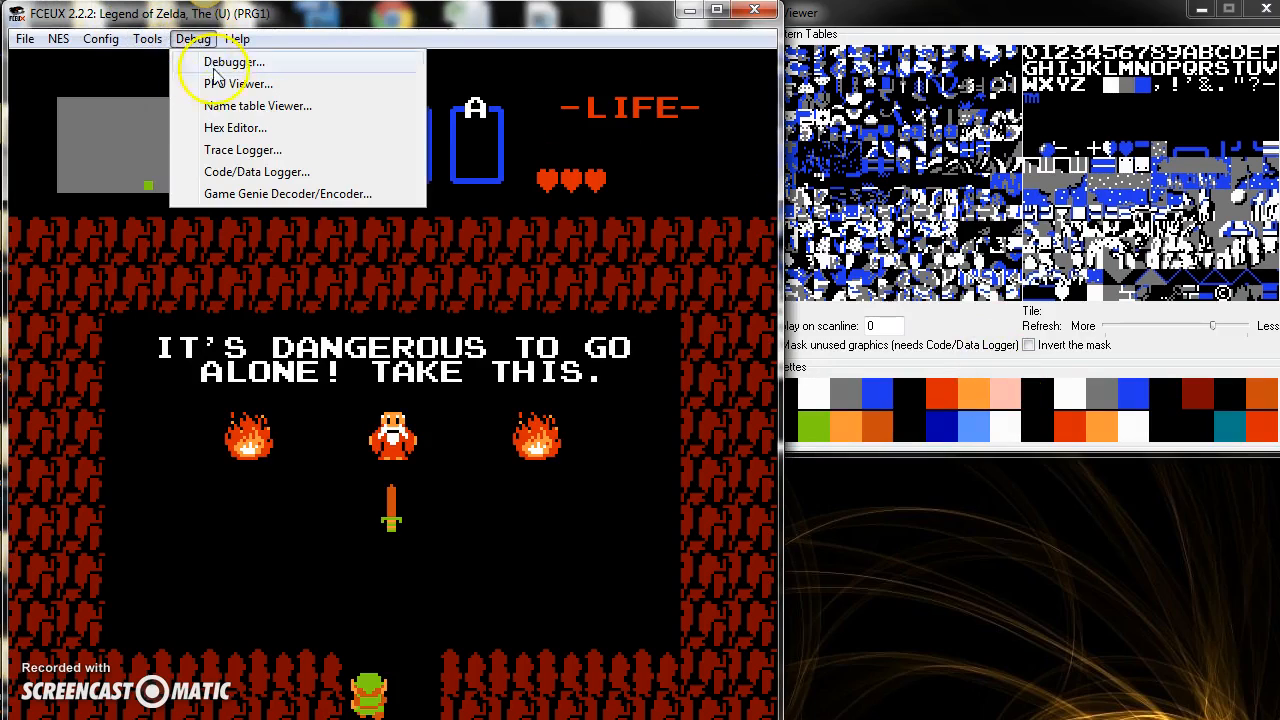
click(235, 127)
drag(125, 15, 613, 257)
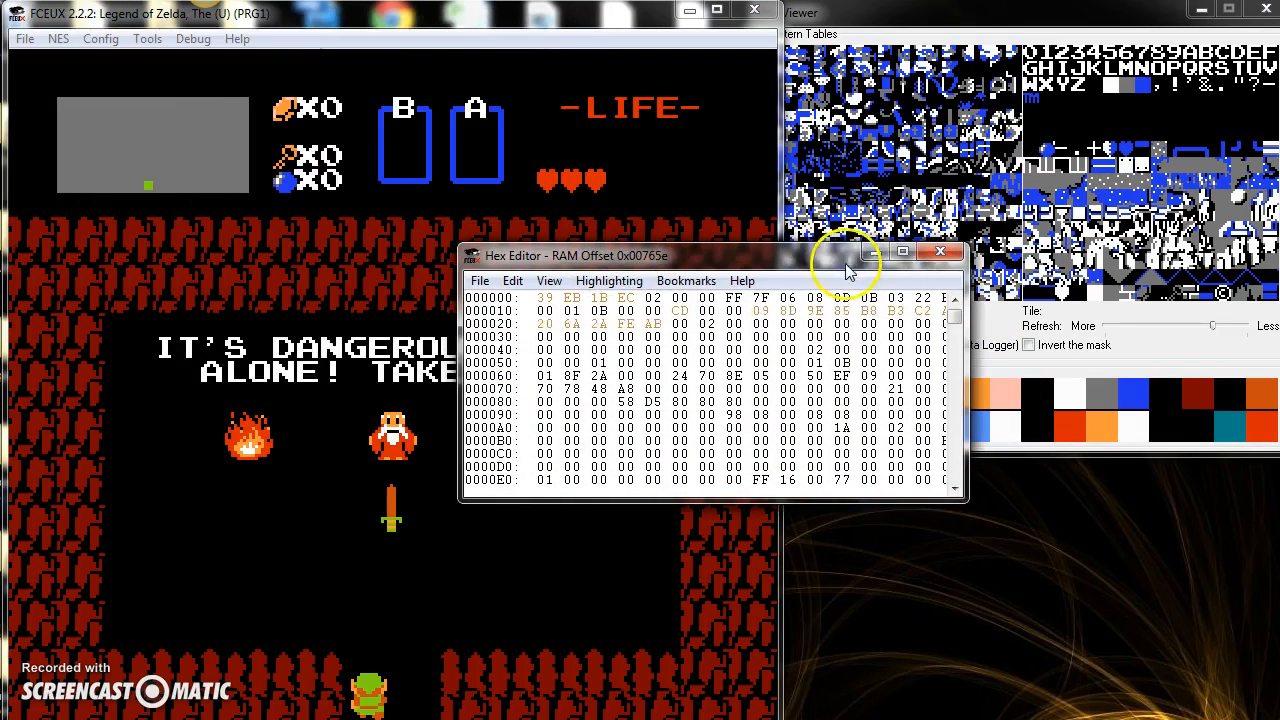
click(908, 256)
click(64, 20)
click(90, 86)
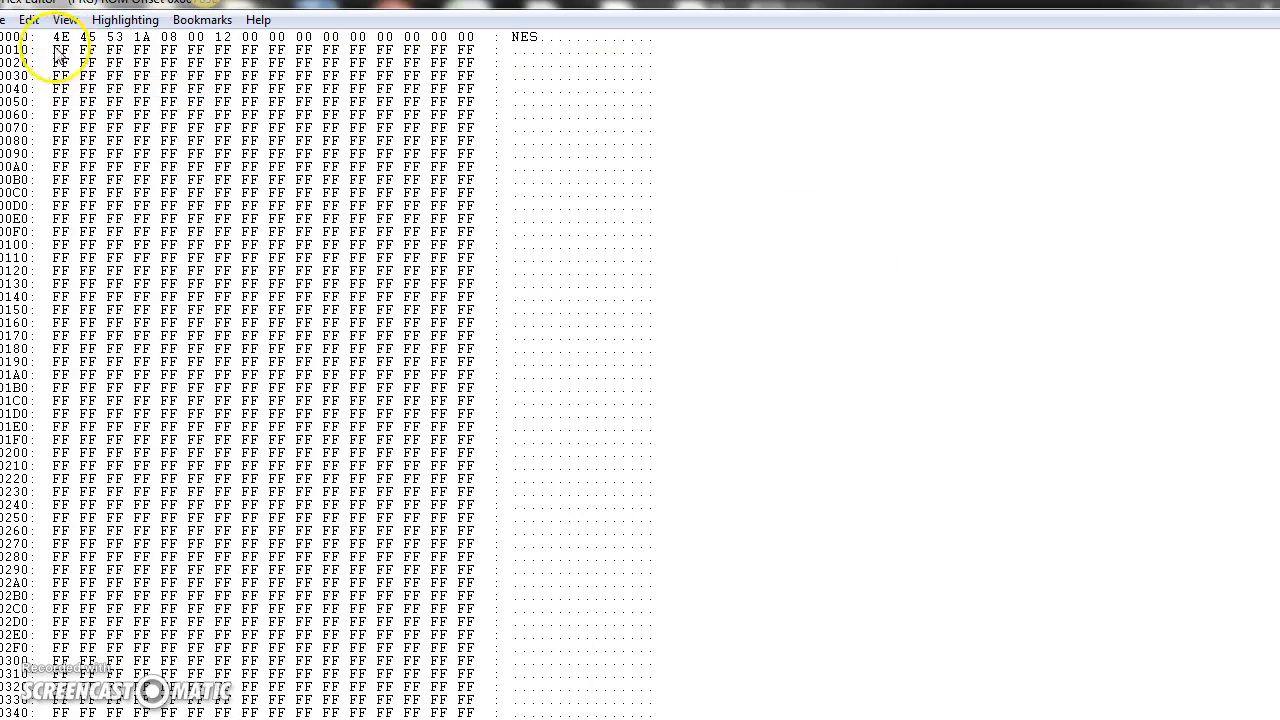
Step: Load the zelda.tbl table file into the hex editor
click(5, 20)
click(28, 20)
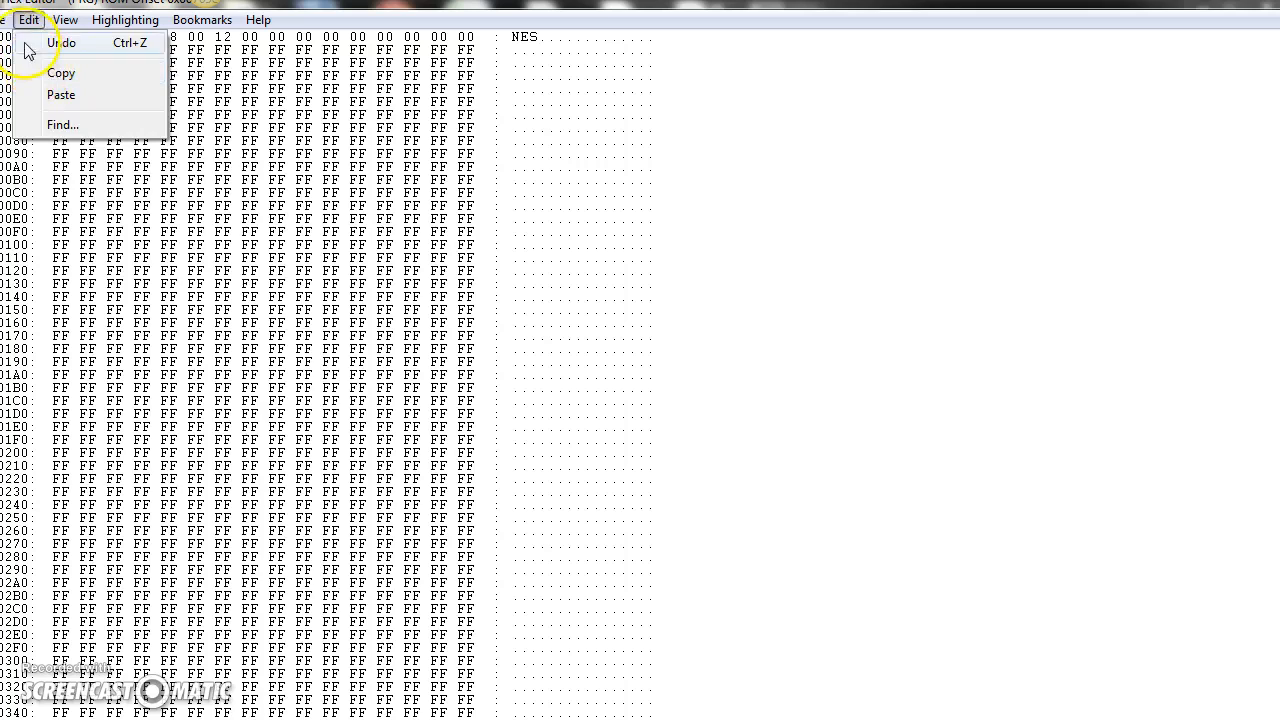
mouse_move(4, 20)
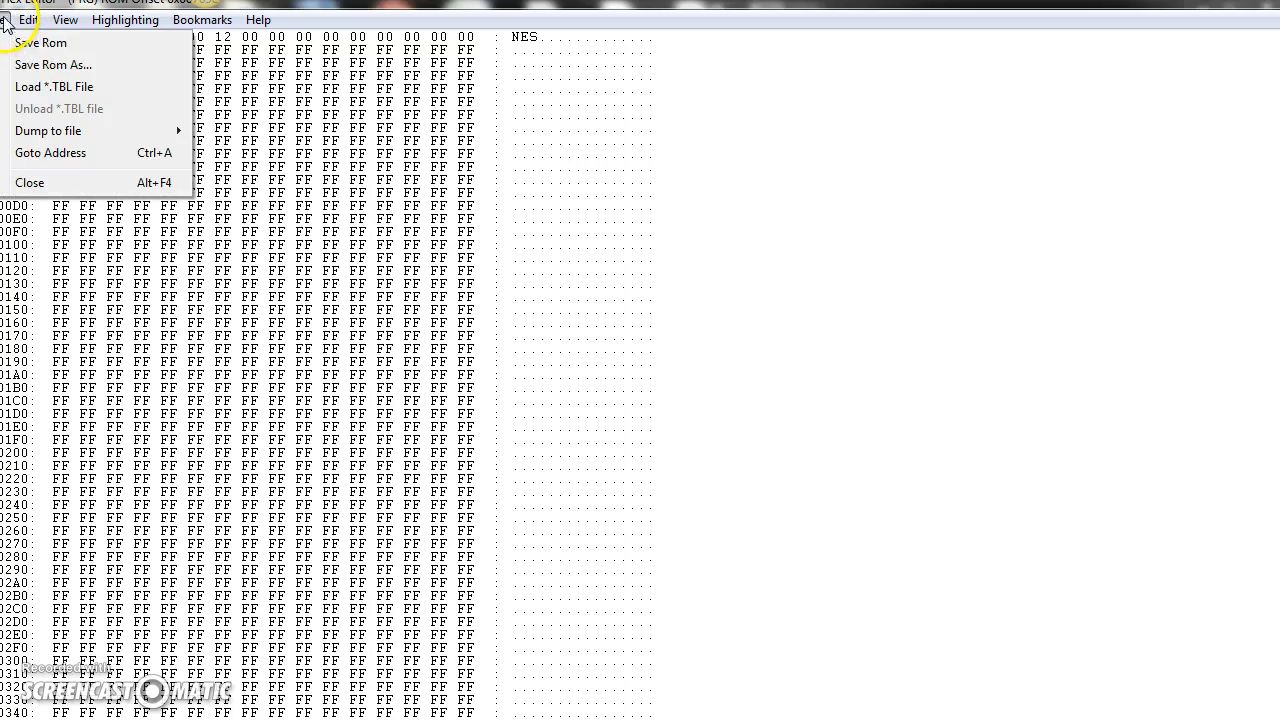
click(25, 87)
click(210, 190)
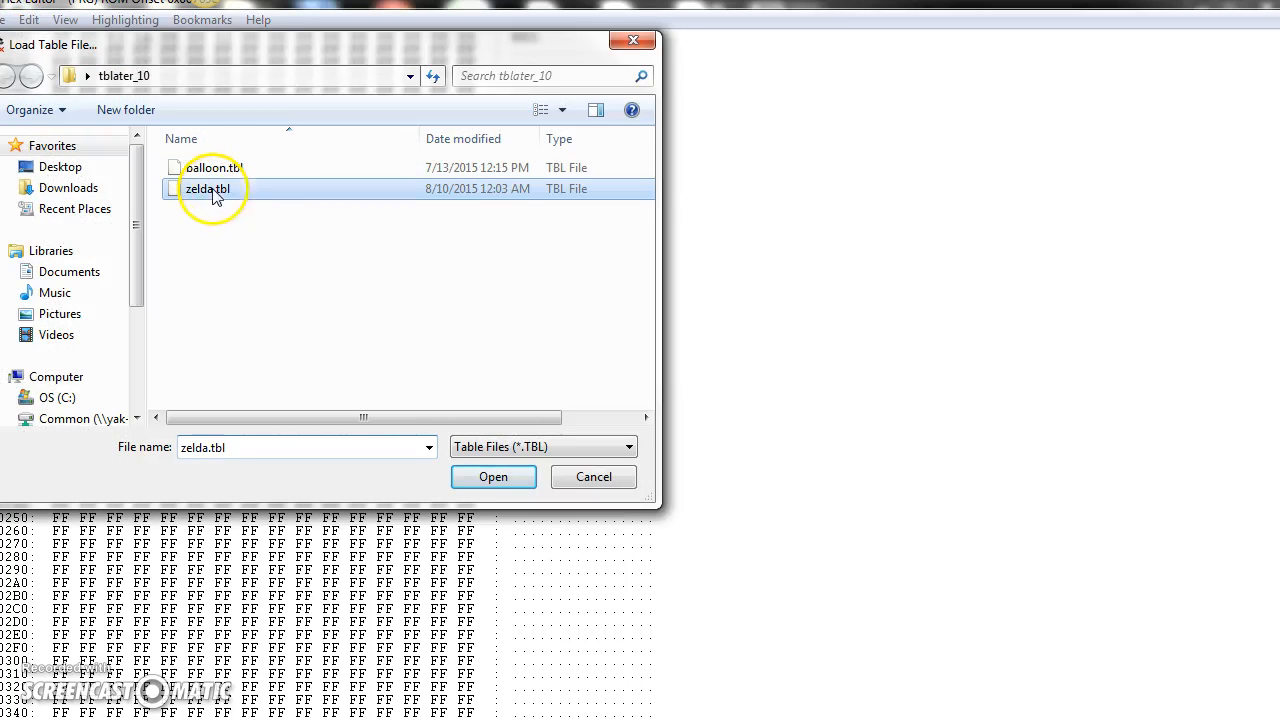
click(487, 477)
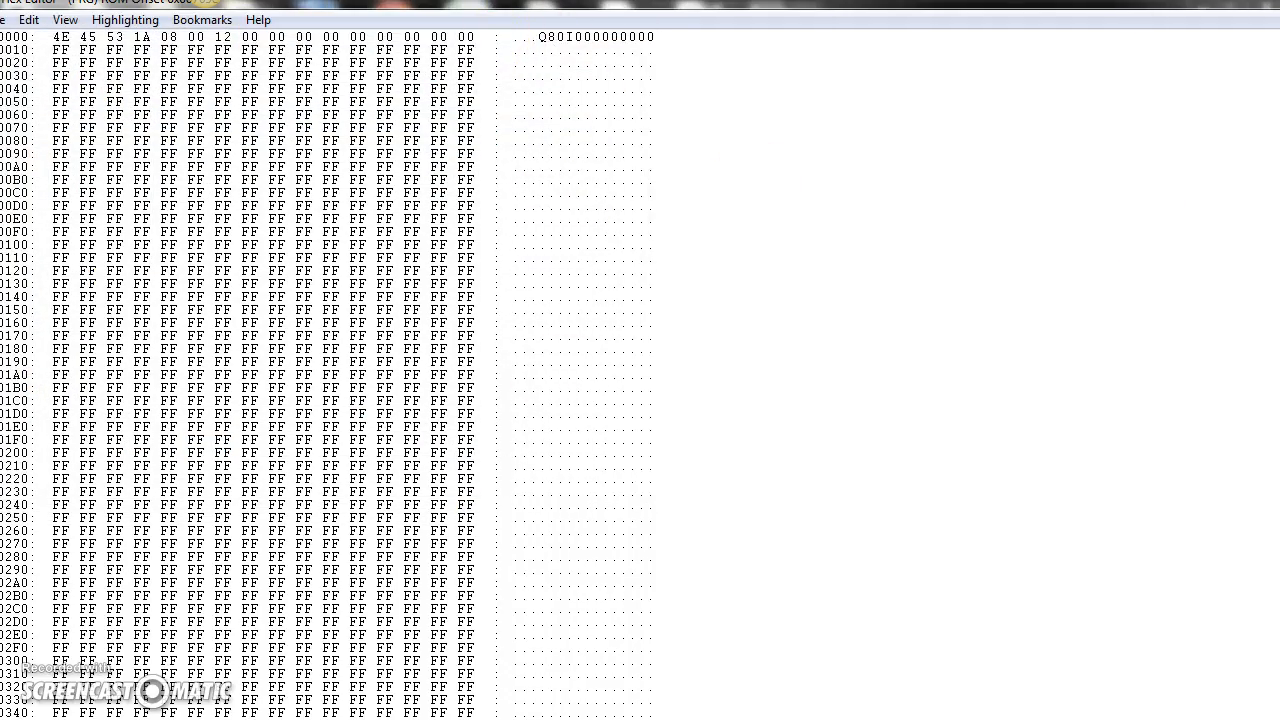
Step: Find the old man's IT'S DANGEROUS message in the decoded text and overwrite its beginning with HELLO
scroll(640, 372, down, 13)
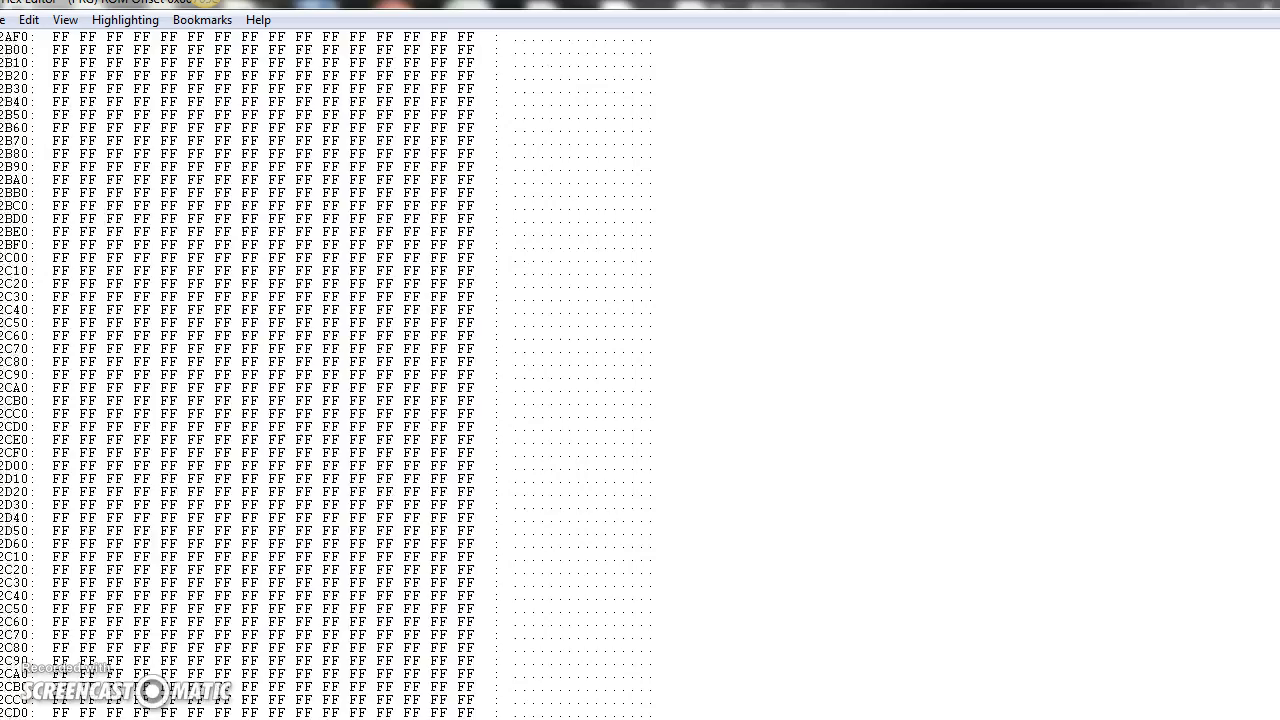
scroll(640, 372, down, 8)
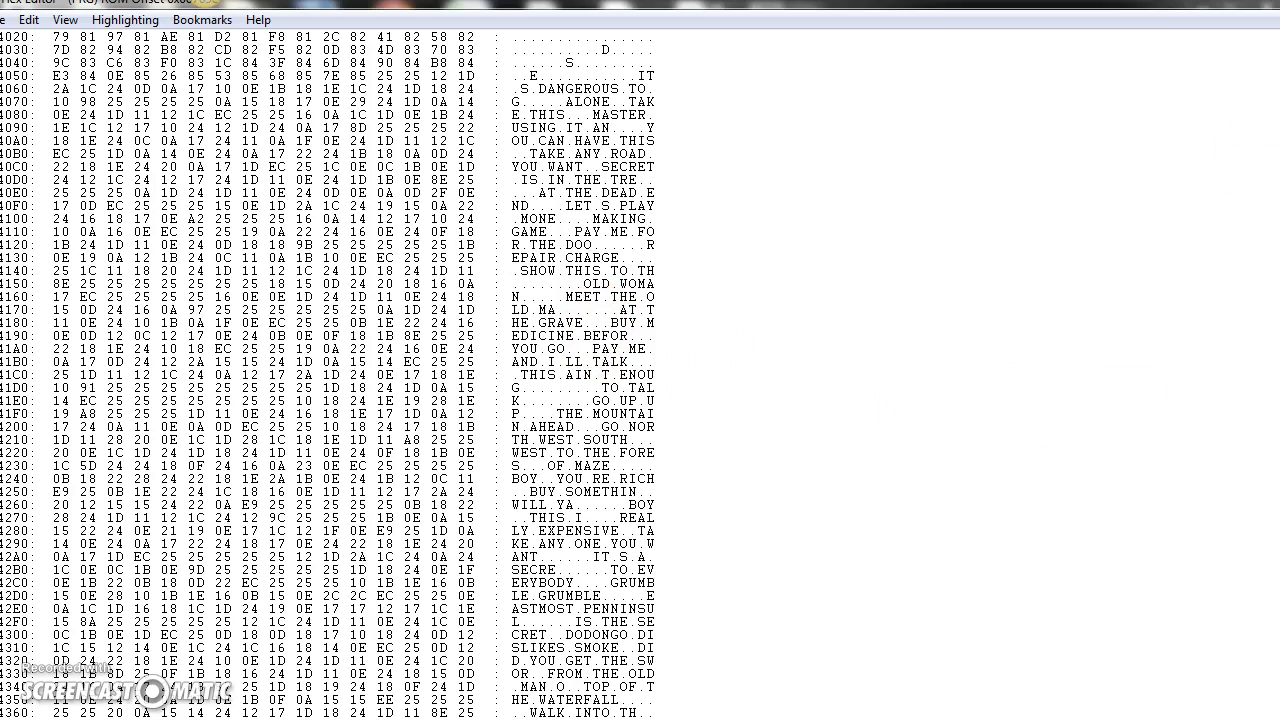
scroll(330, 376, up, 2)
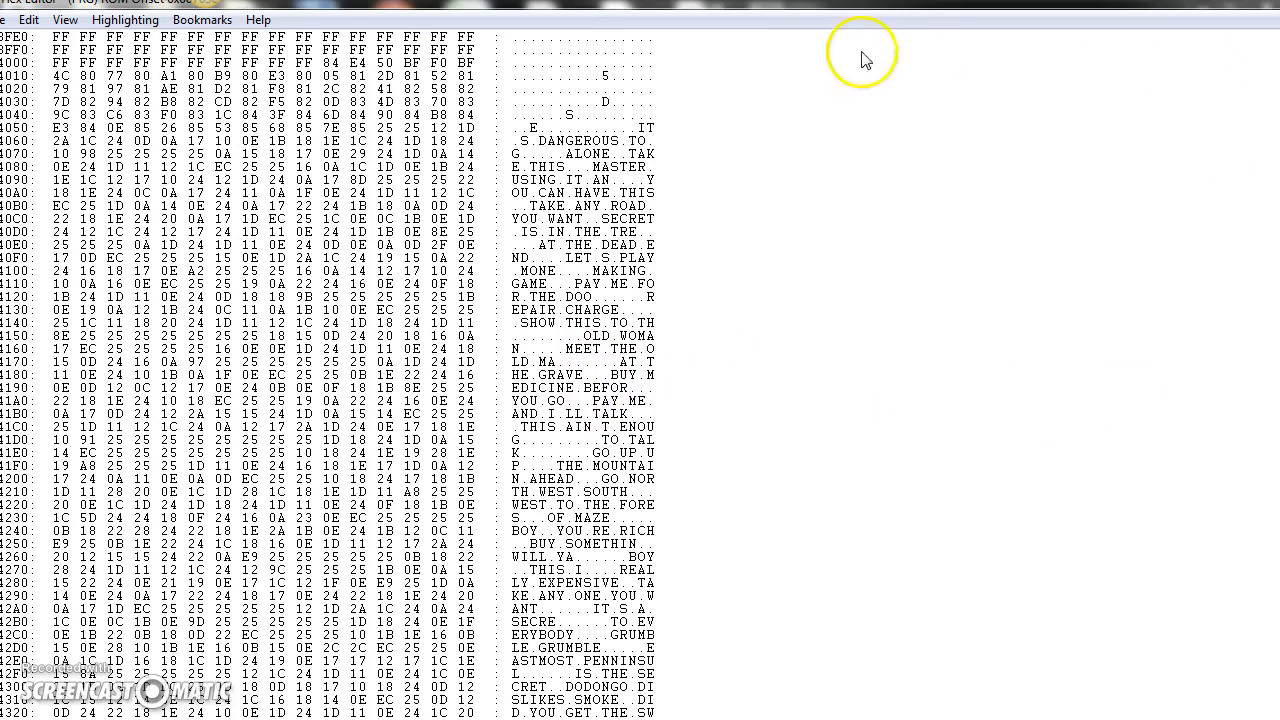
click(643, 127)
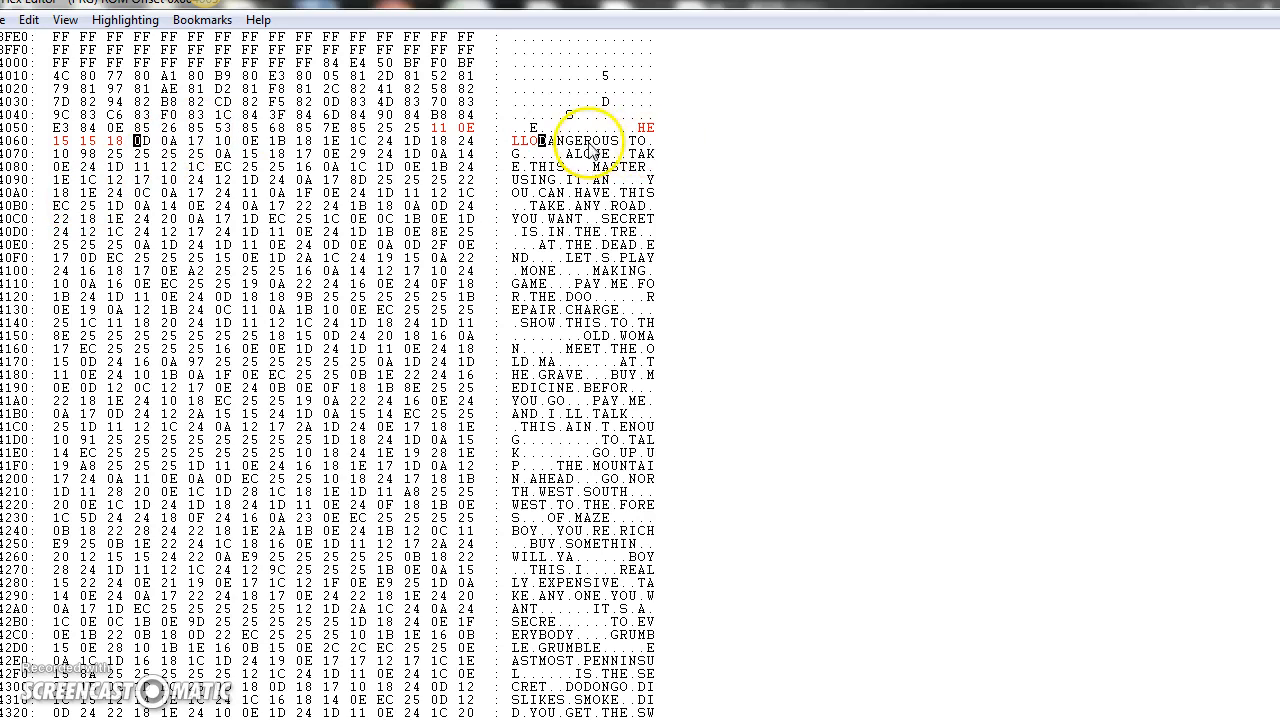
Step: Check the byte used for the blanks between words in the message, and set the byte after HELLO to 24
click(622, 142)
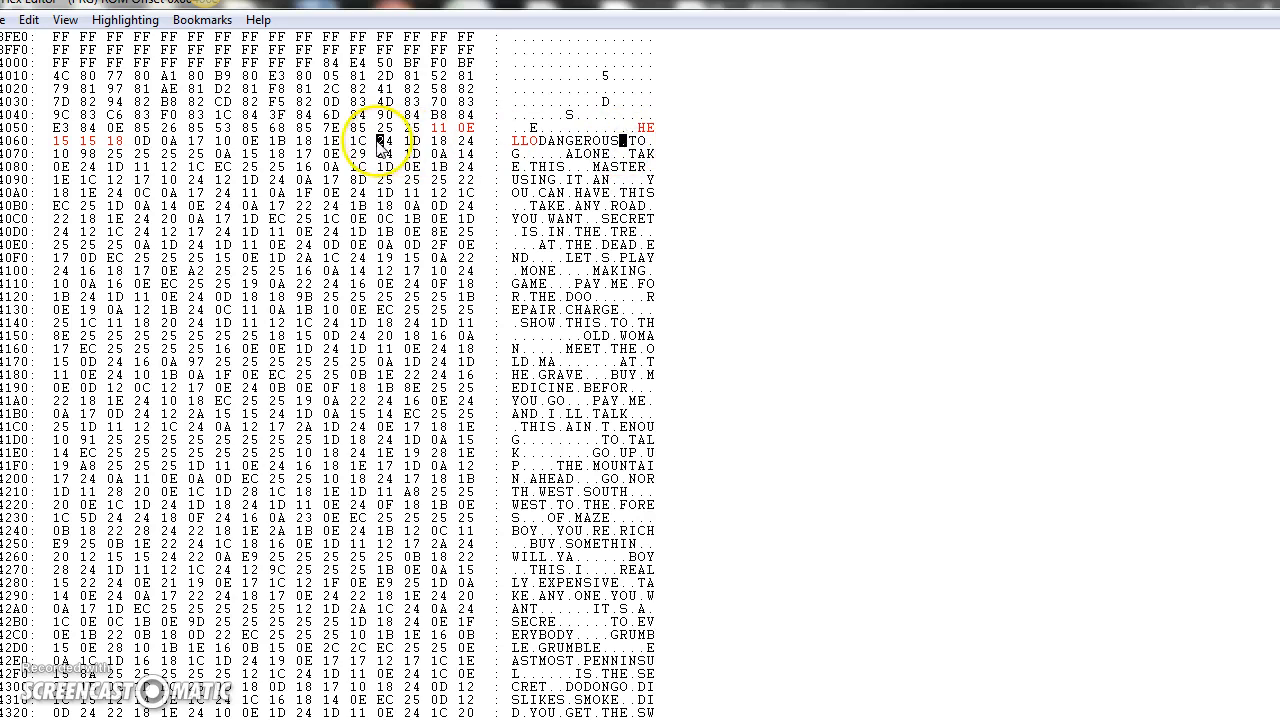
click(649, 141)
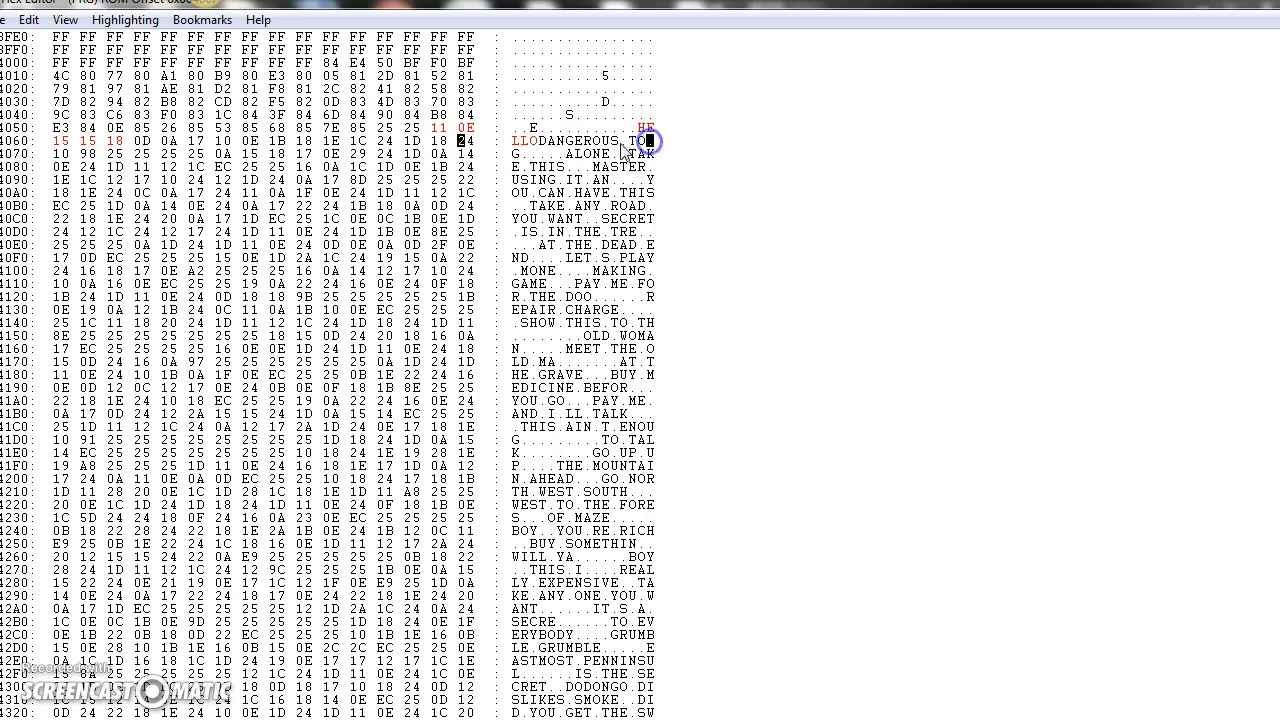
click(624, 144)
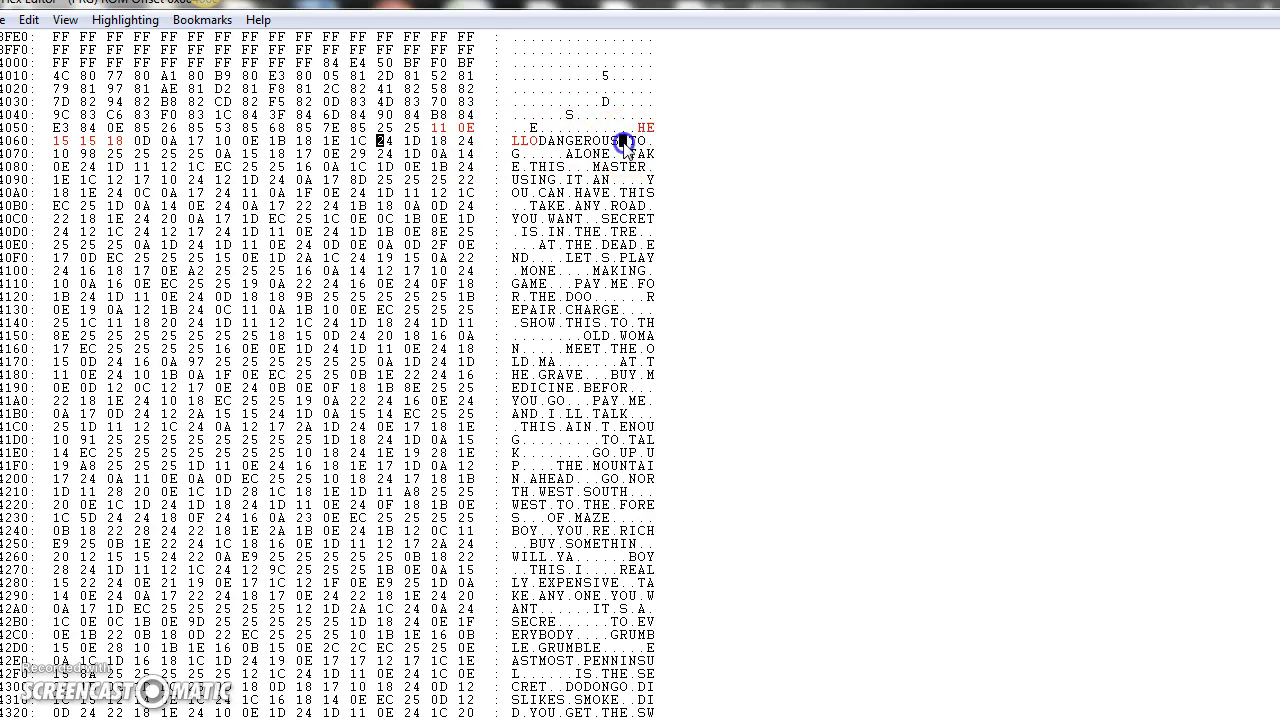
click(541, 141)
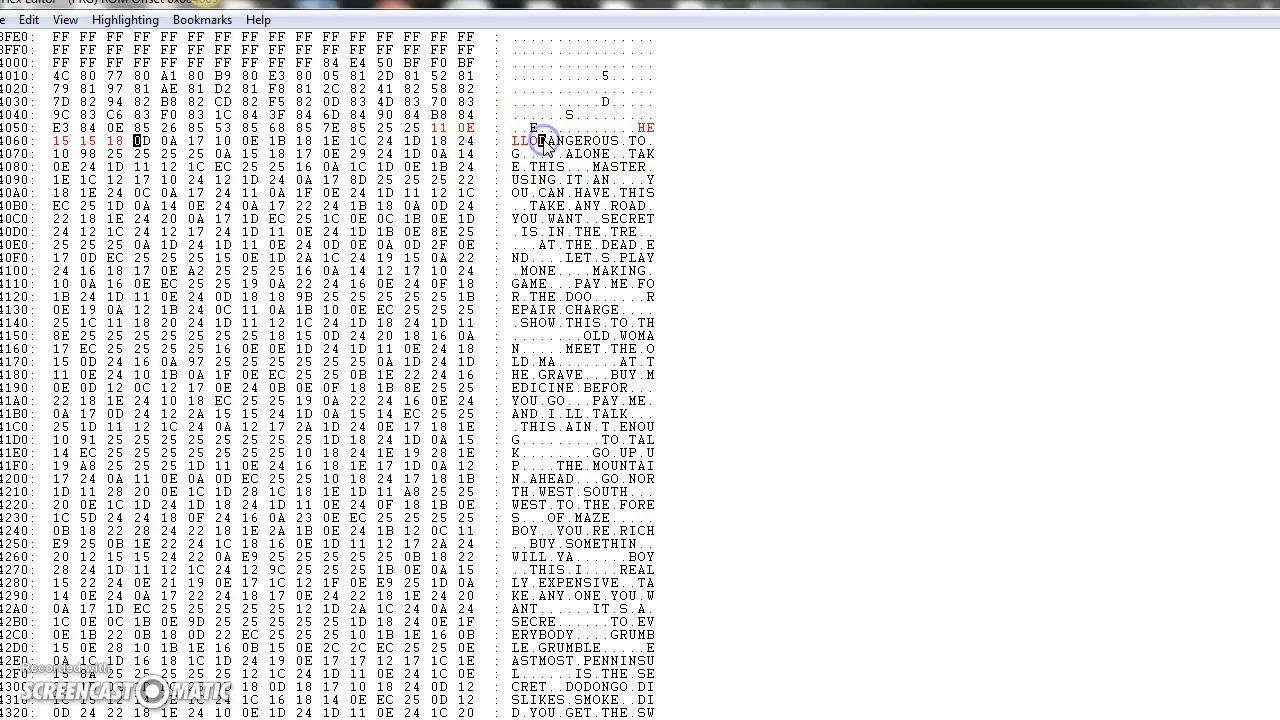
click(138, 140)
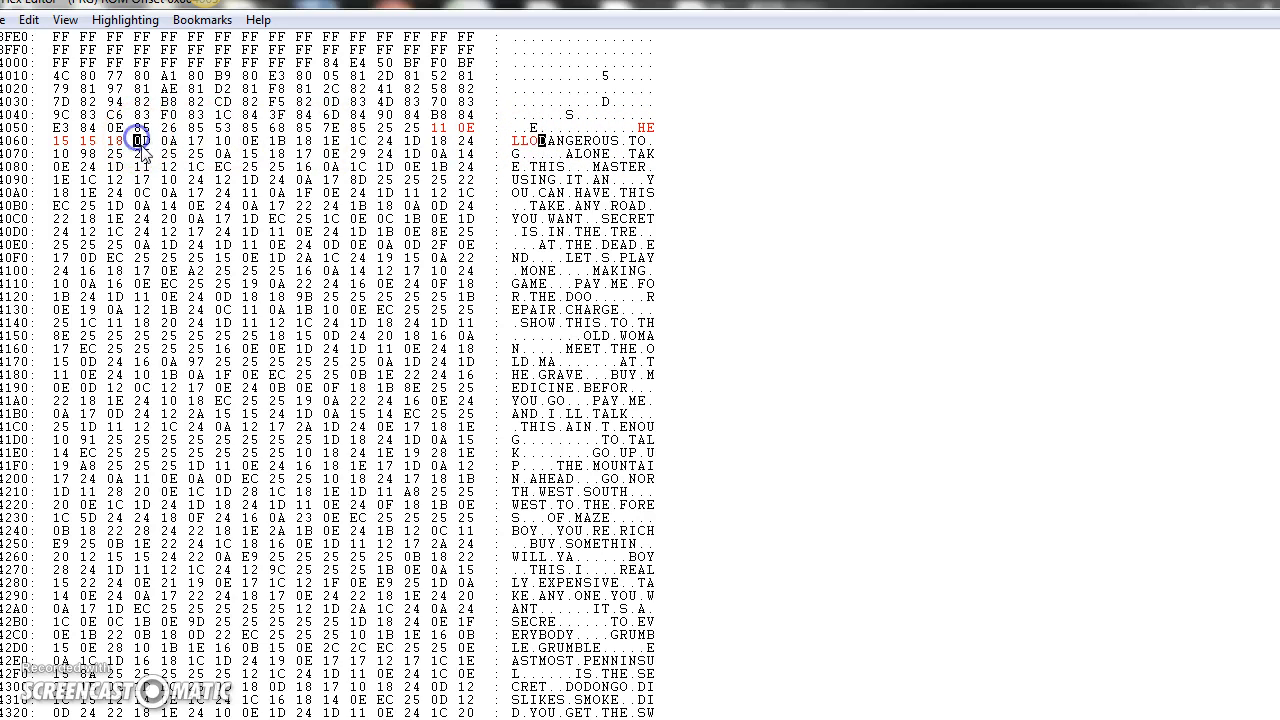
text(24)
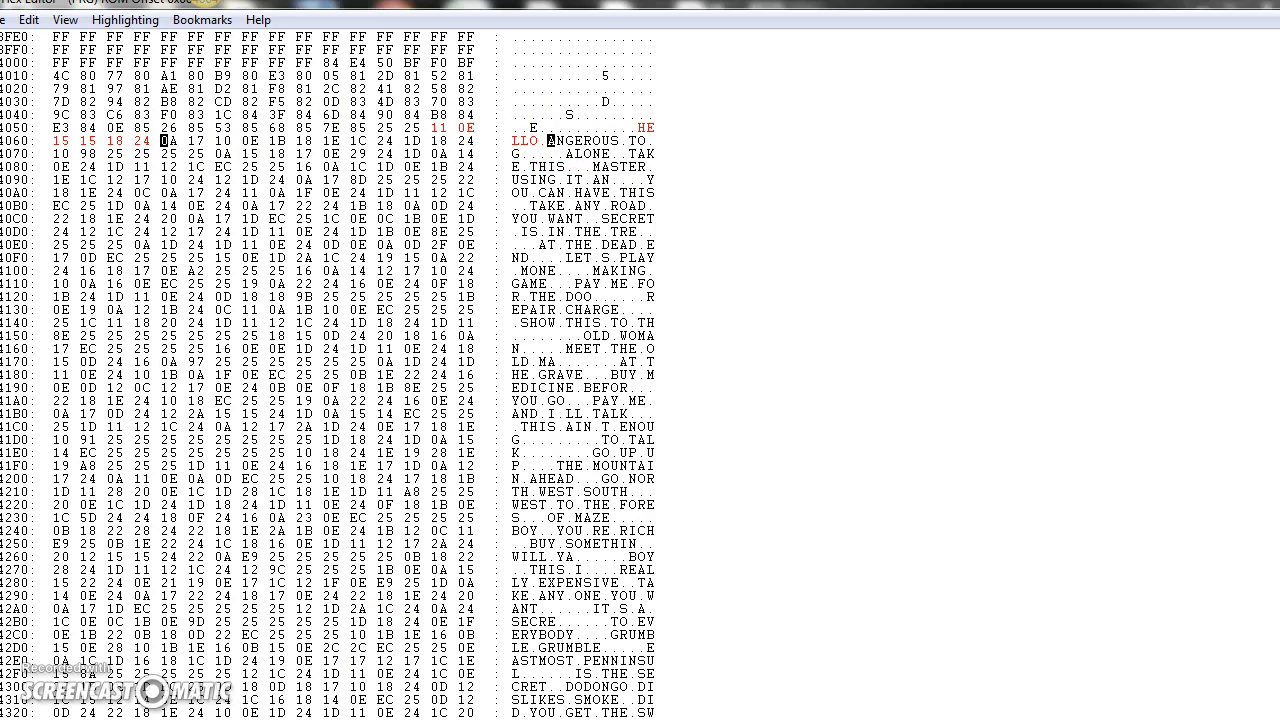
Step: Bring up the PPU Viewer and check the tile codes around the blank and punctuation tiles
click(322, 698)
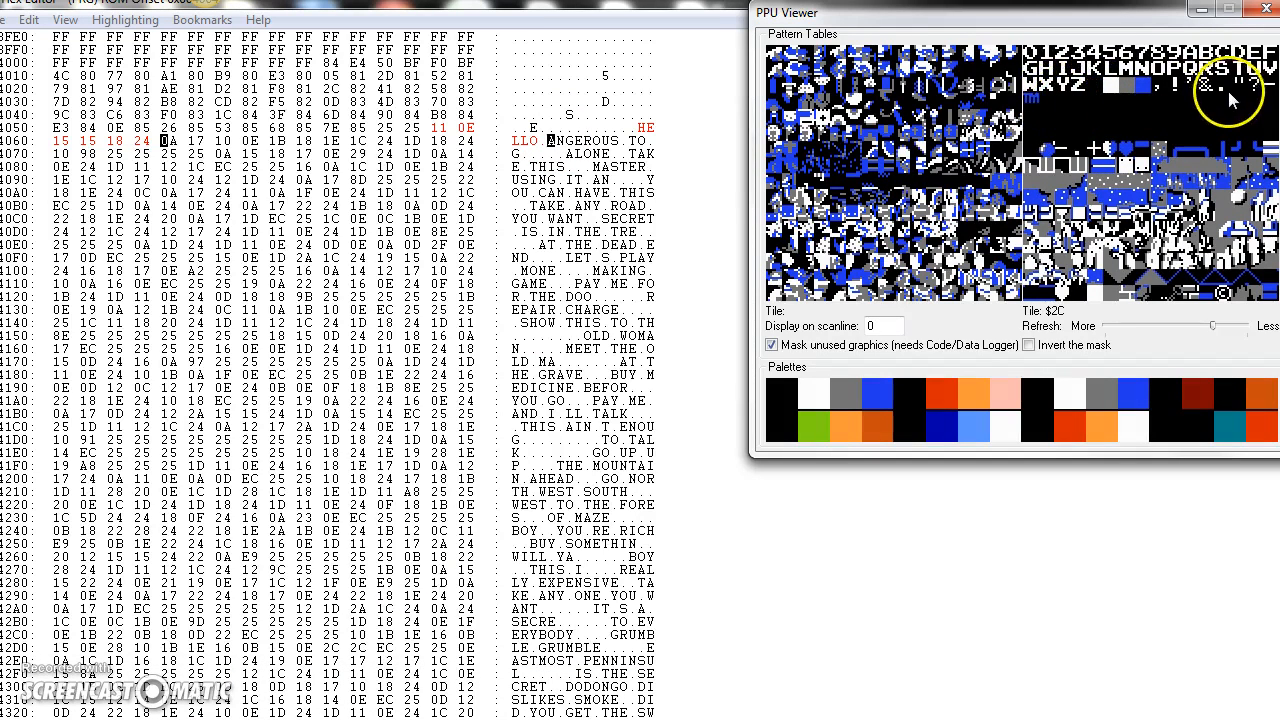
click(1113, 87)
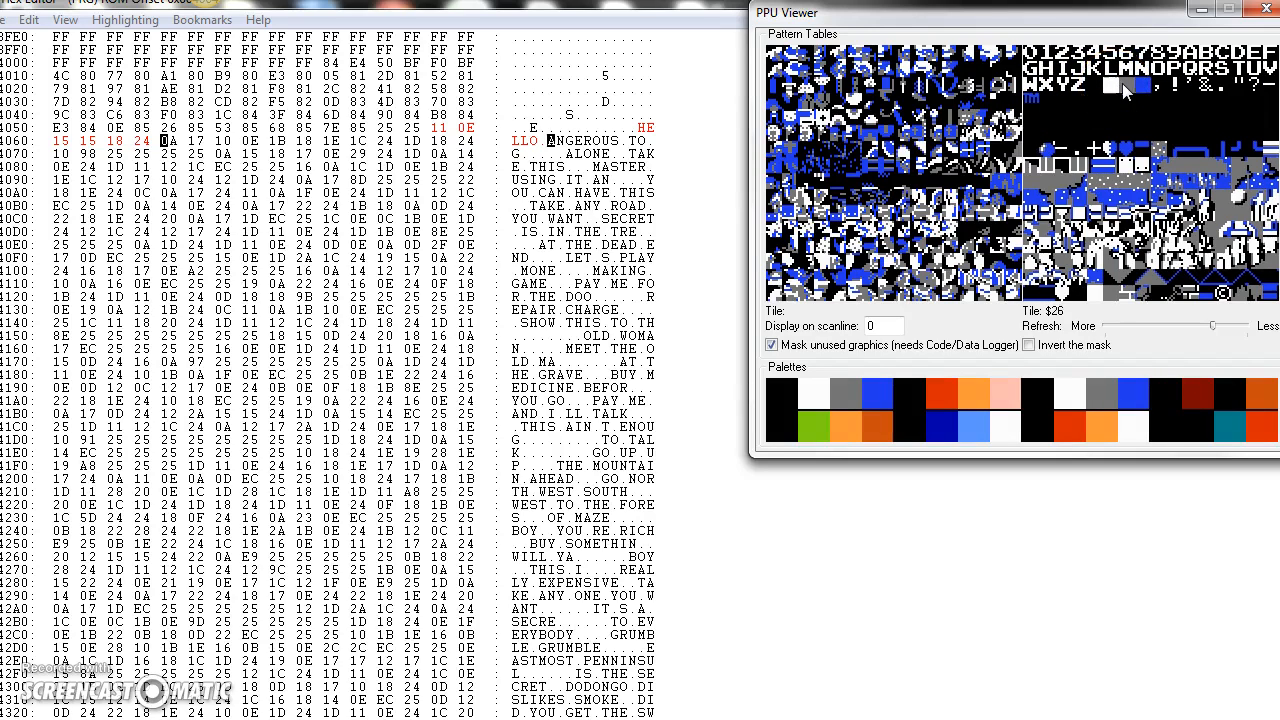
click(1174, 89)
Step: Continue the message after HELLO with MY NAME IS, entering byte 24 after MY and byte 25 after NAME
drag(555, 145, 561, 145)
click(554, 141)
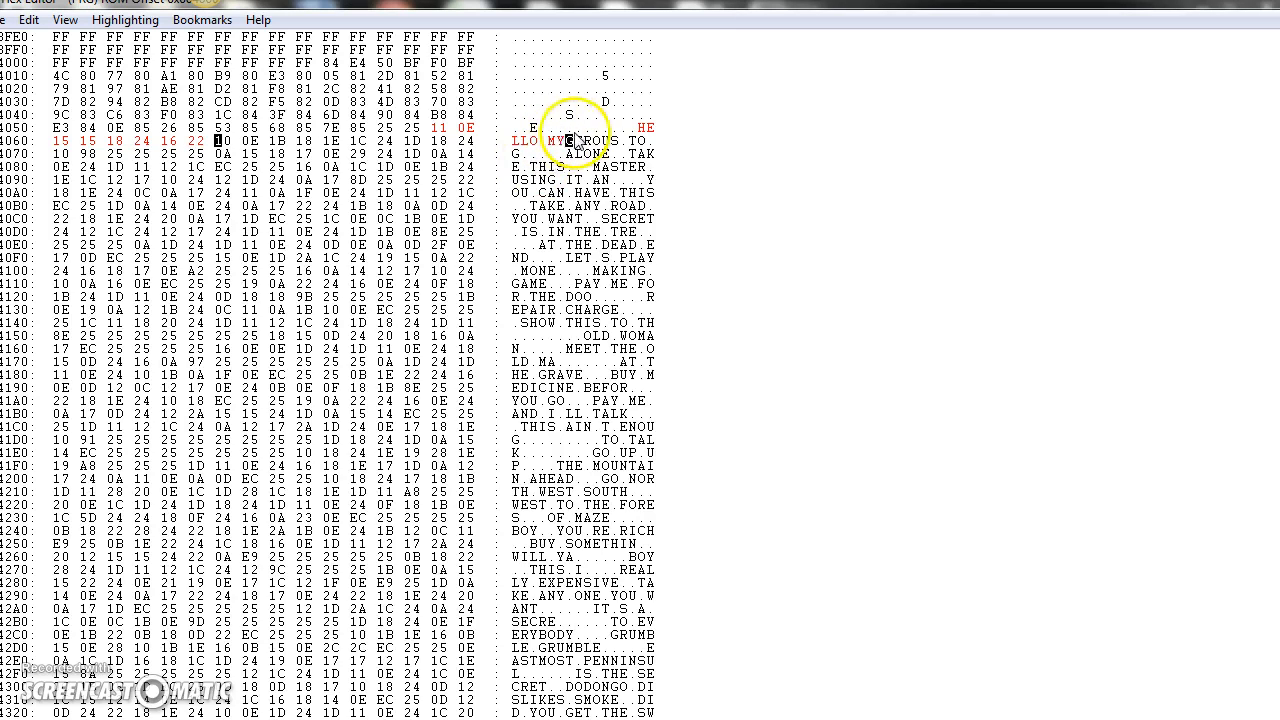
click(218, 141)
text(24 17)
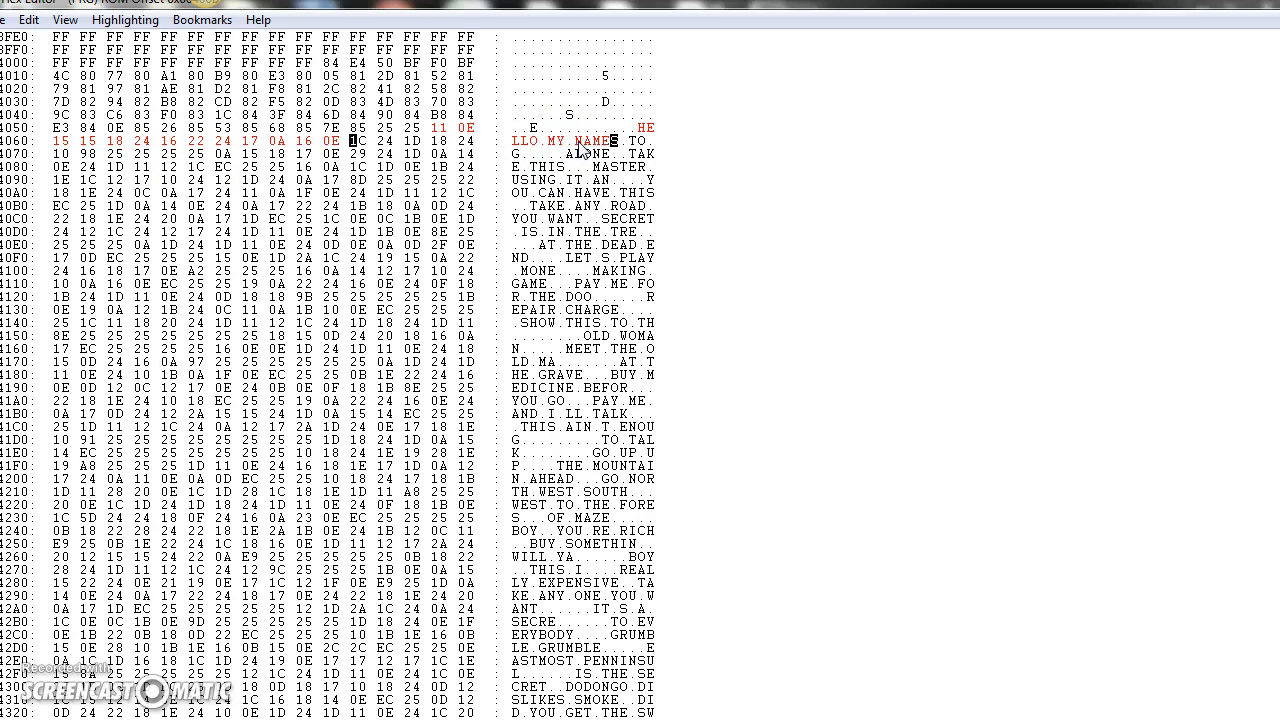
click(354, 141)
click(633, 141)
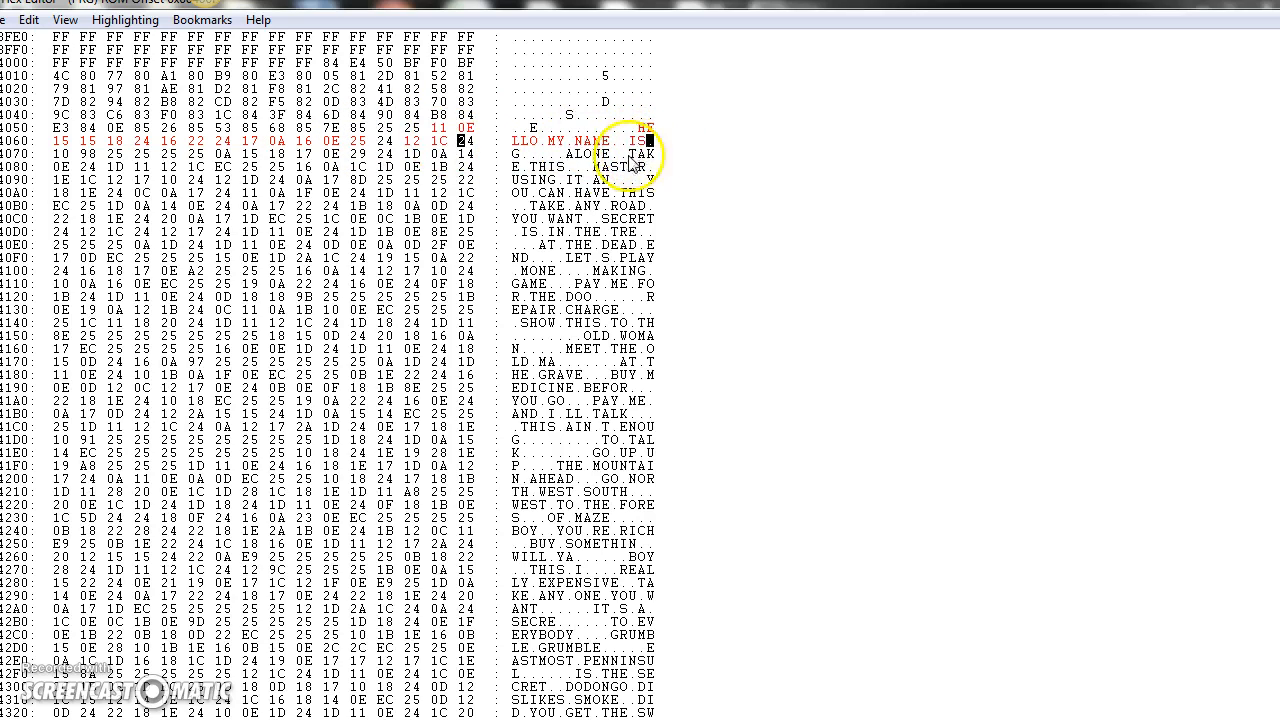
Step: Set the byte after IS to 24, check tile codes in the PPU Viewer, and set the first byte of ALONE to F9
click(464, 143)
text(24)
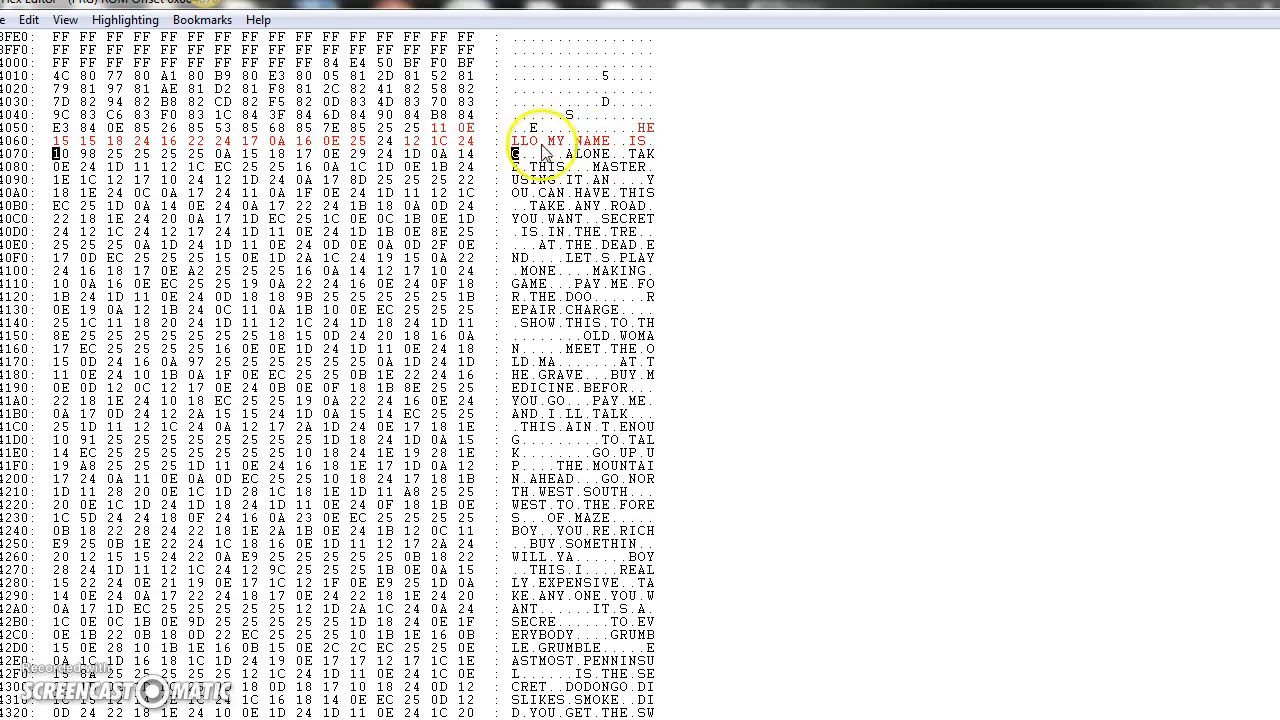
click(568, 155)
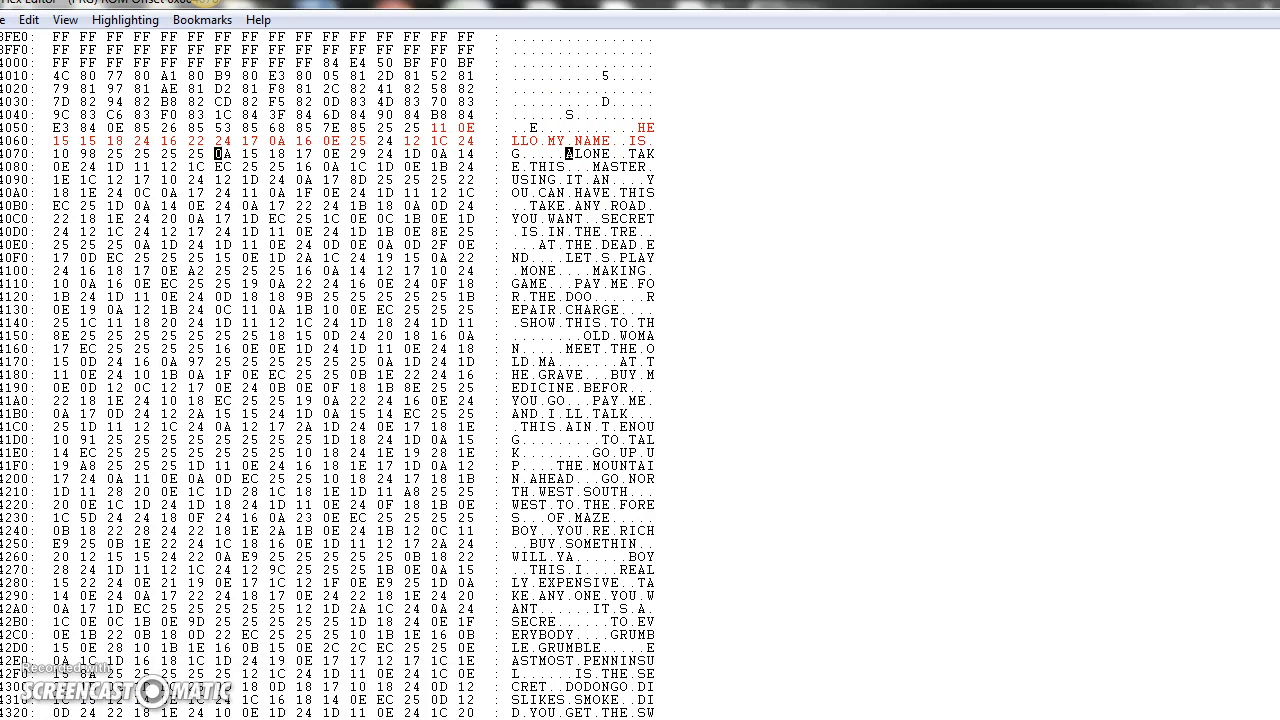
click(260, 688)
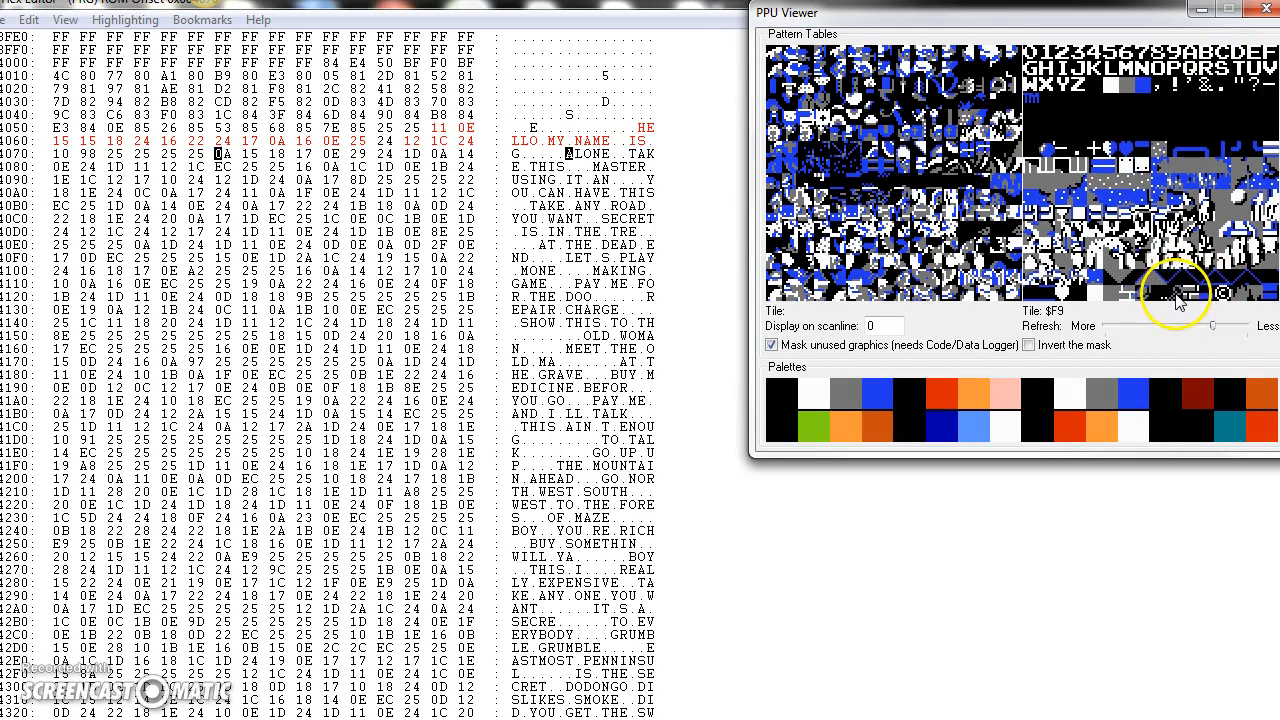
click(568, 155)
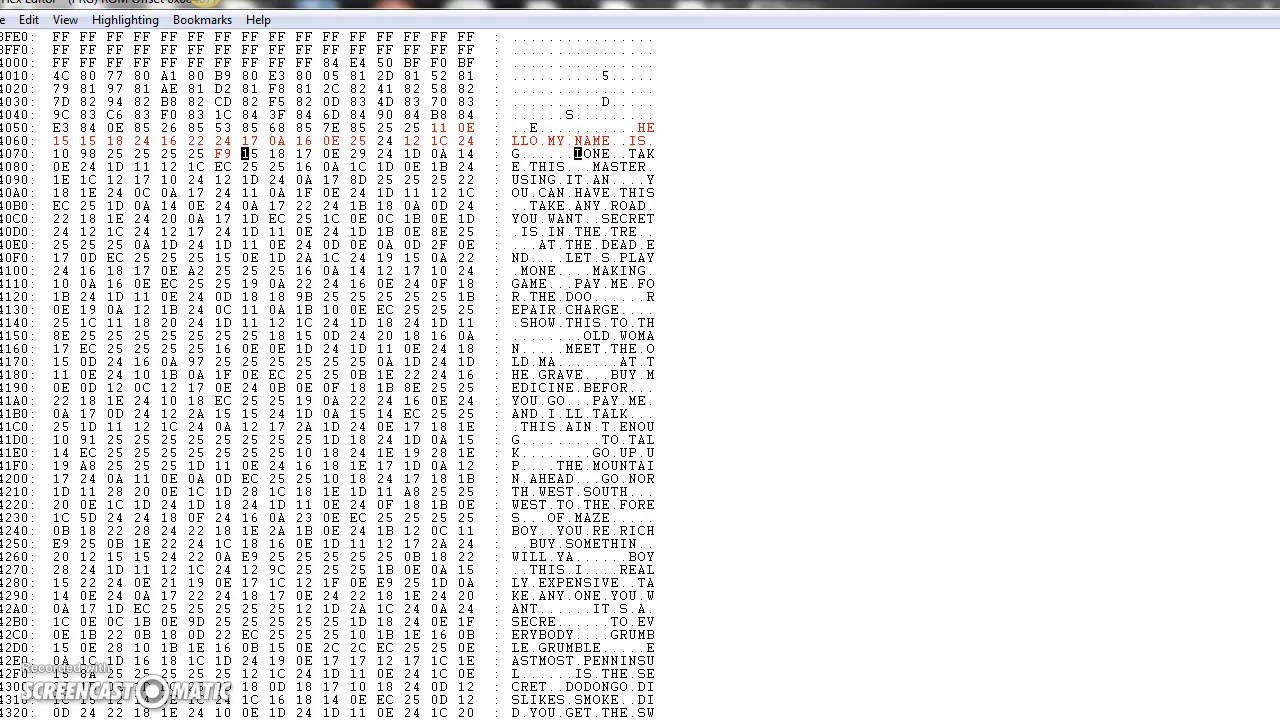
Step: Switch to the game, then leave and re-enter the cave to view the edited message
click(330, 712)
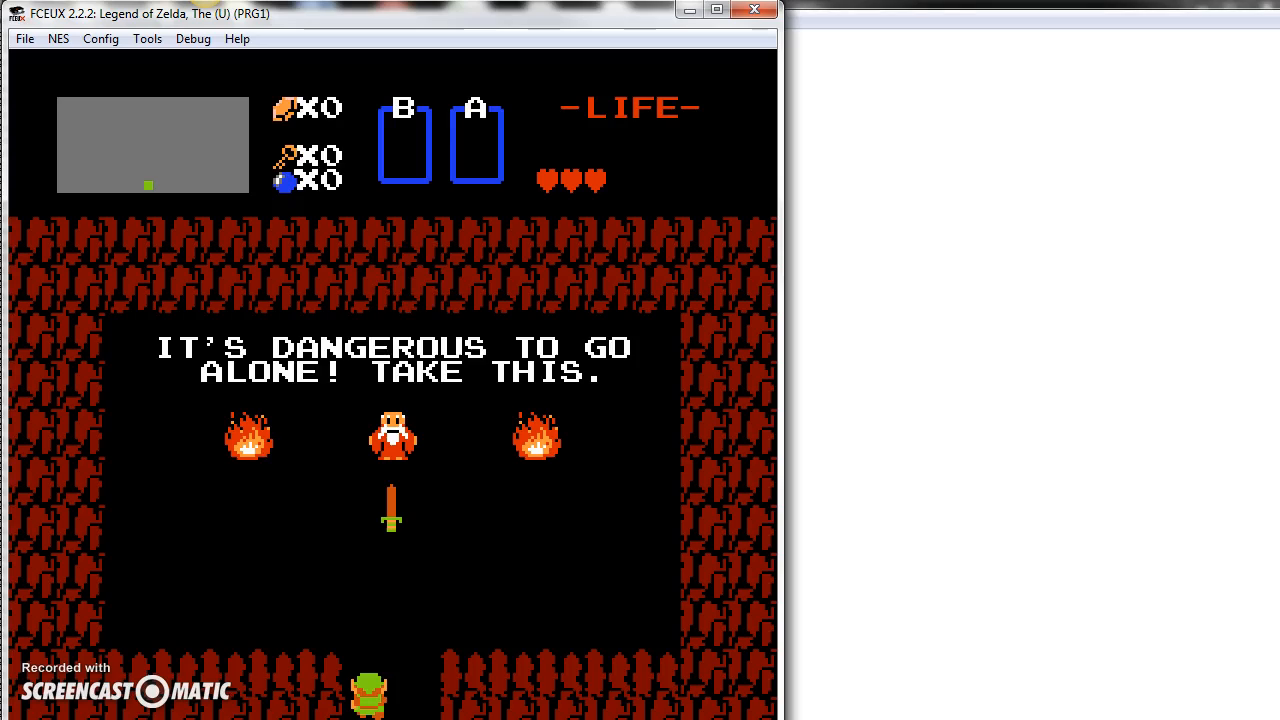
key(Down)
key(Up)
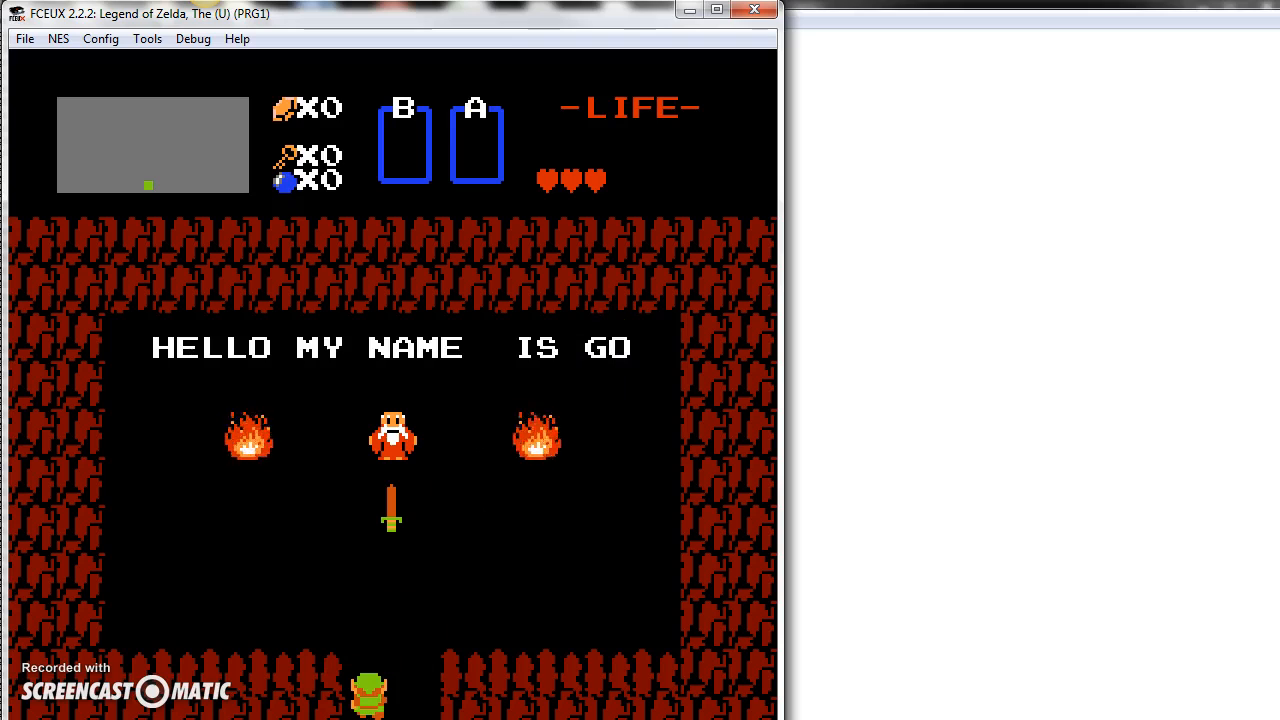
Step: Back in the hex editor, use a single byte 24 between NAME and IS, then continue with byte 24 and the speaker's first name
mouse_move(330, 719)
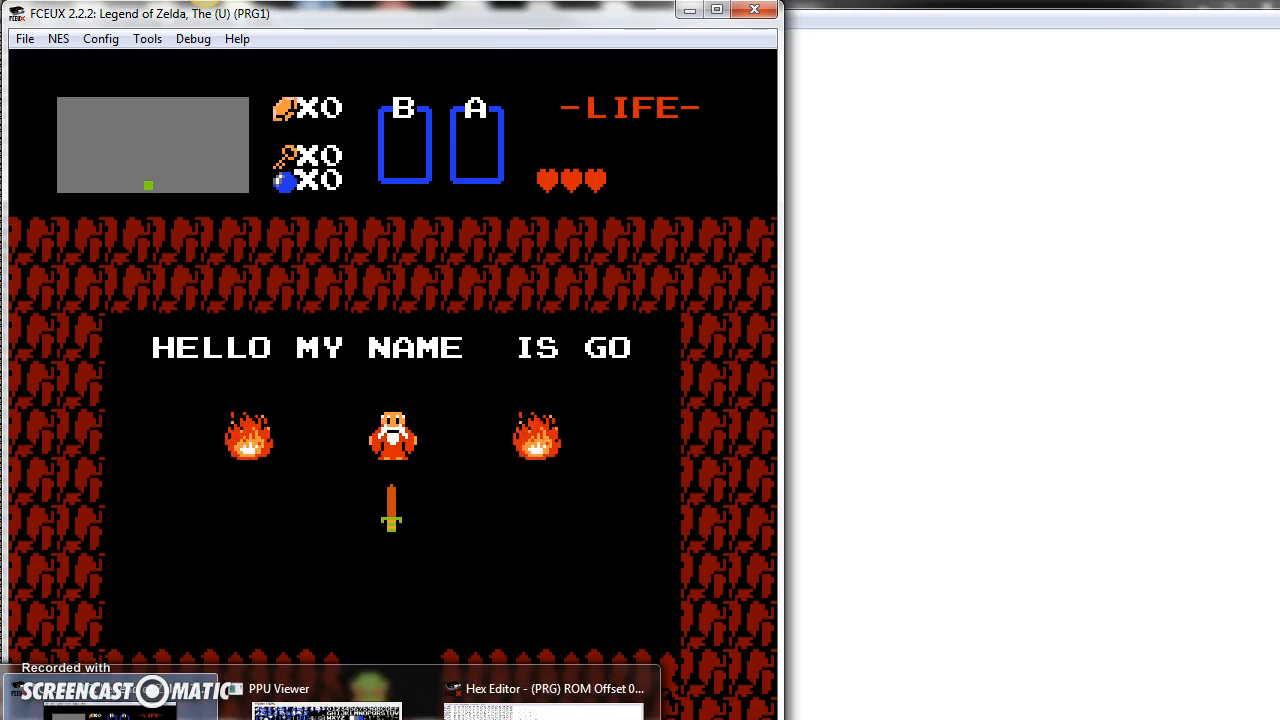
click(545, 705)
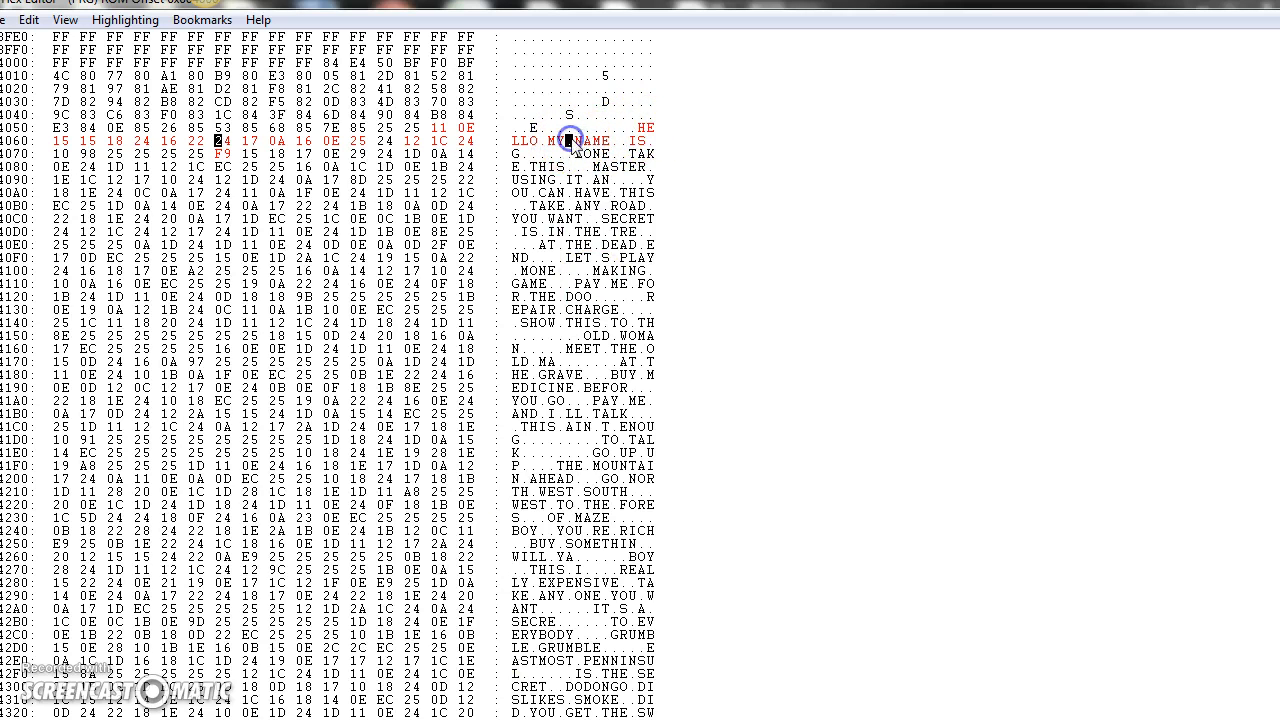
click(614, 141)
click(352, 141)
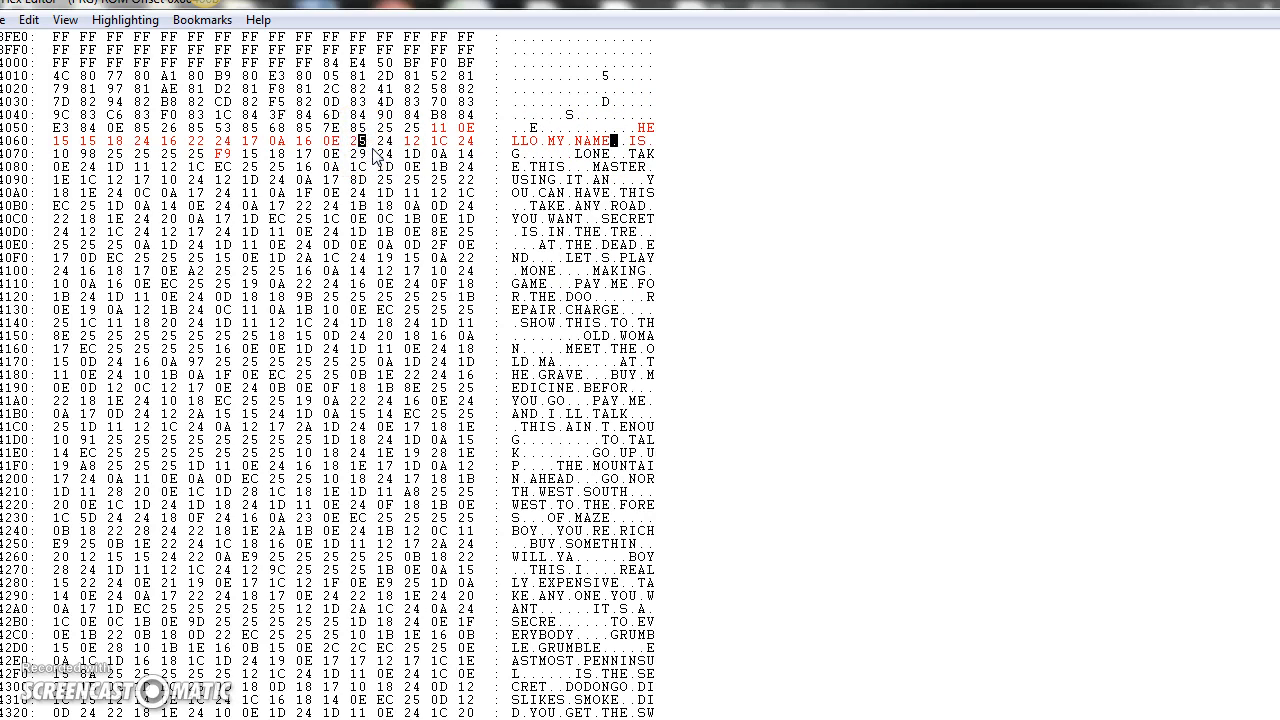
text(24)
click(435, 141)
text(24)
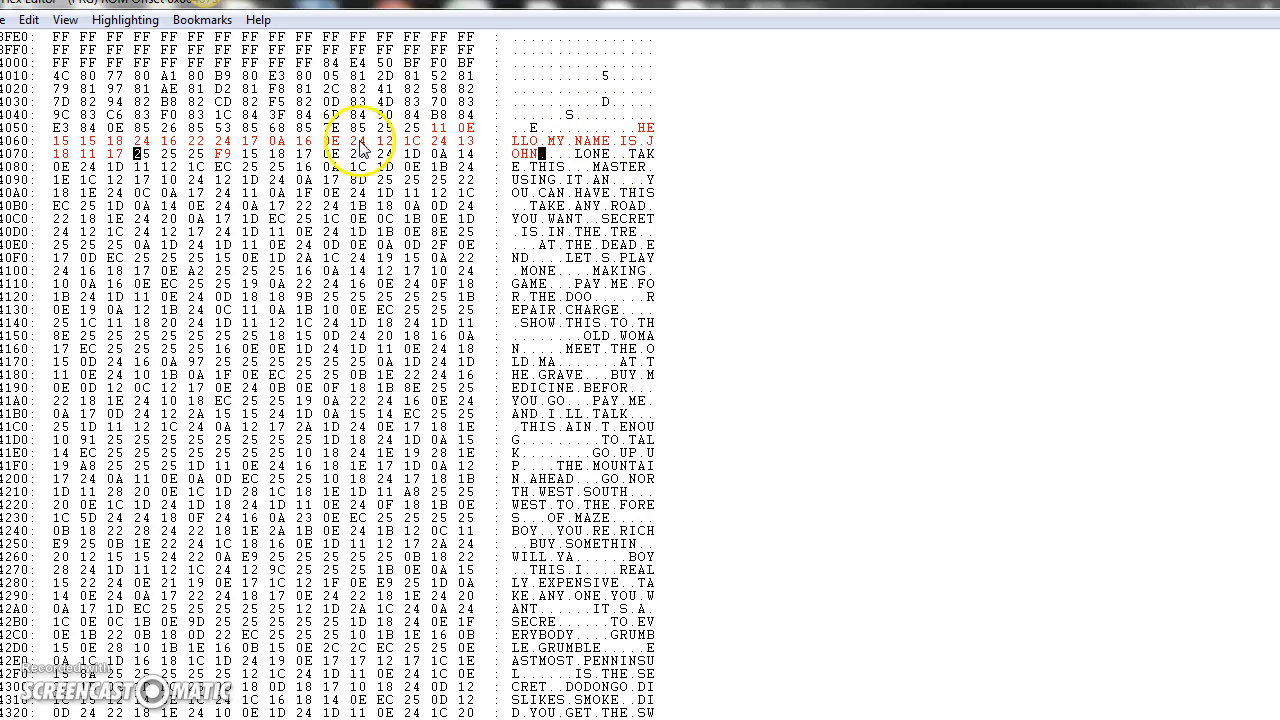
Step: Add byte 24 after the first name, then enter the speaker's surname followed by another byte 24
click(140, 156)
text(24)
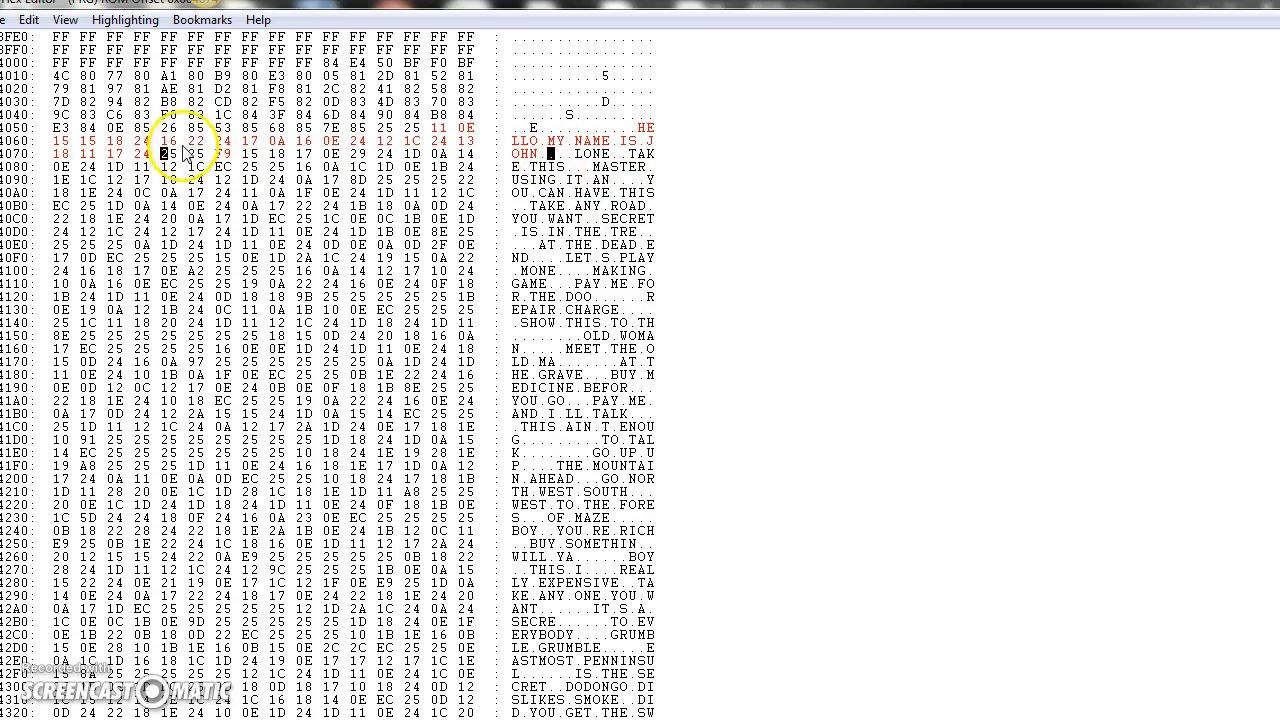
click(552, 156)
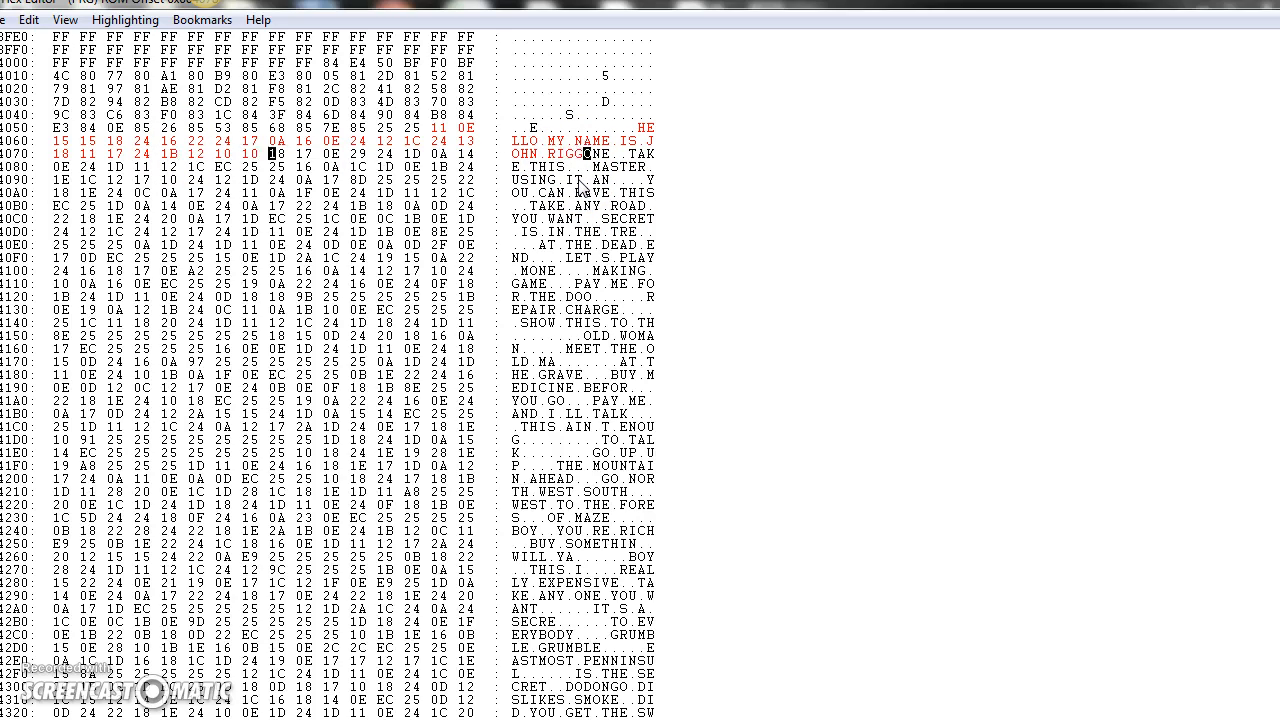
click(300, 156)
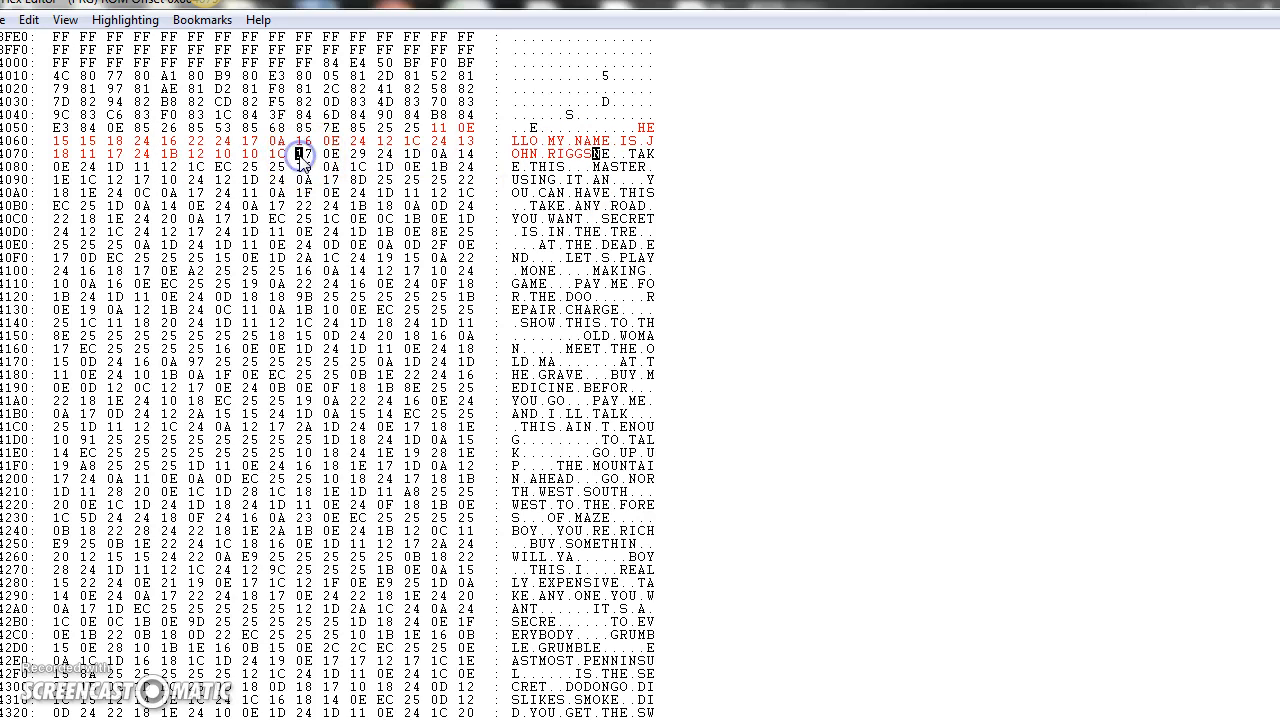
text(24)
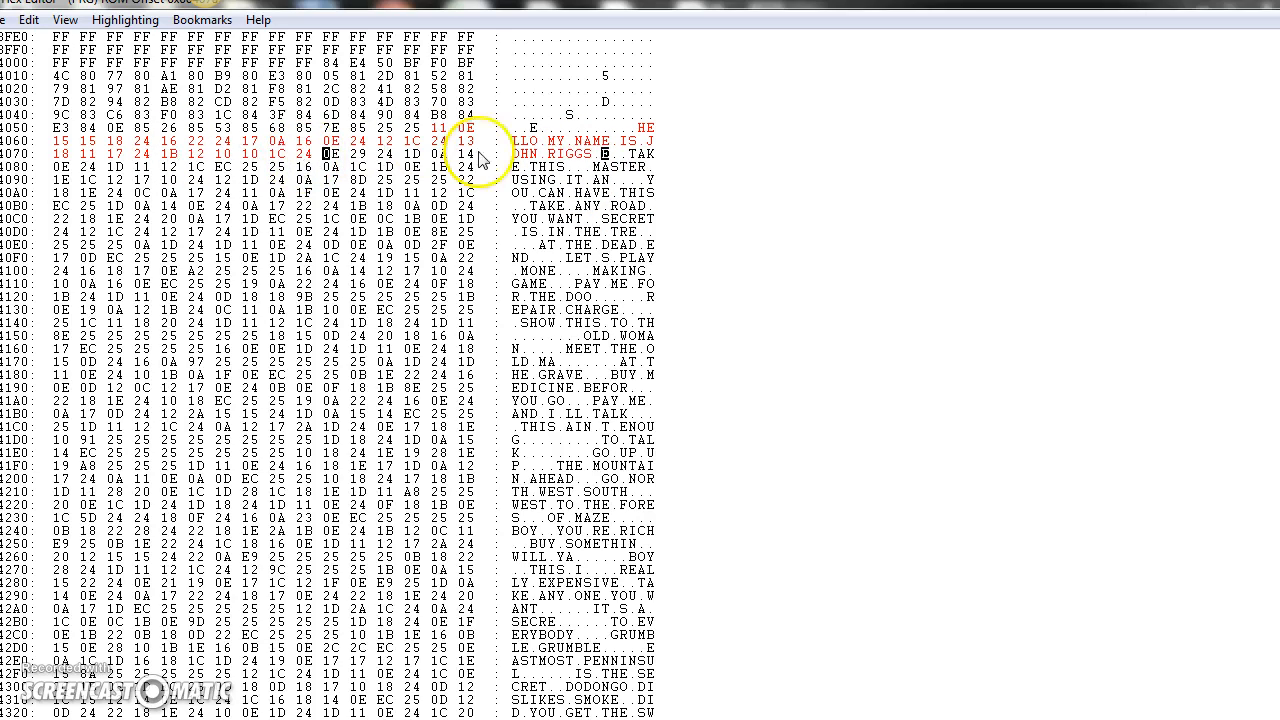
Step: Continue the message after the surname with HOW, byte 24 and ARE
click(605, 156)
text(HOW)
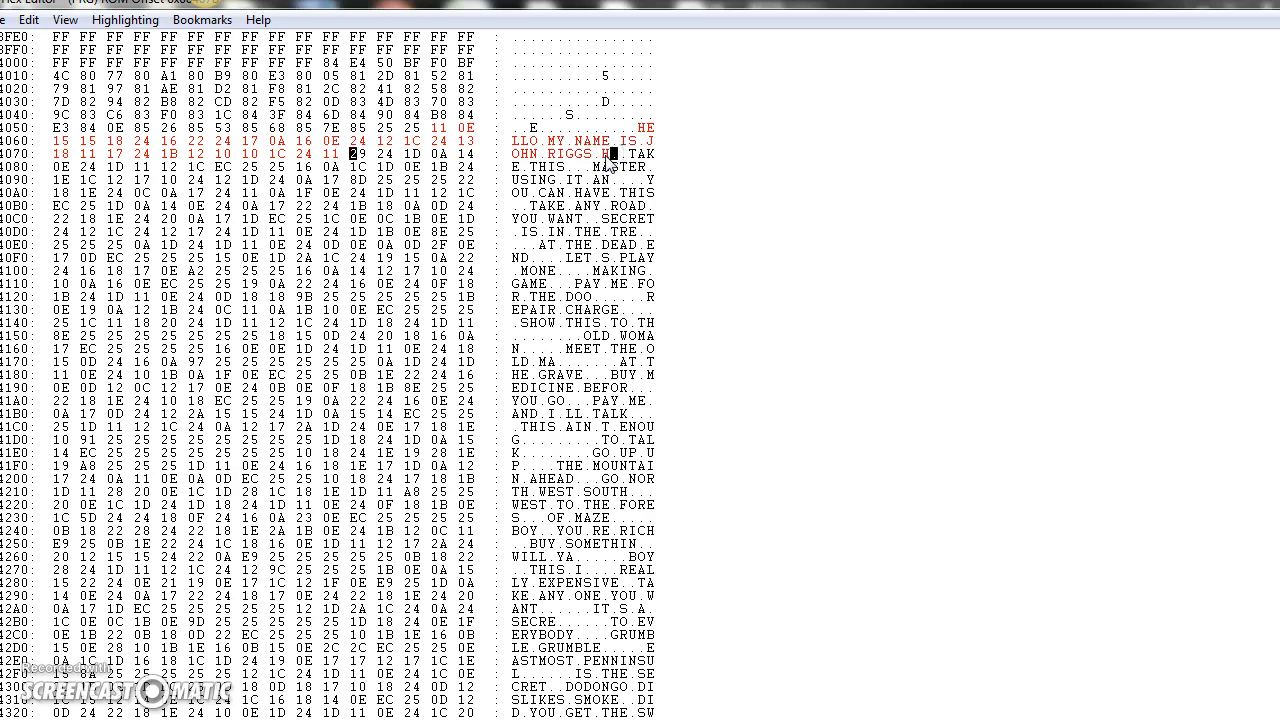
click(411, 153)
text(24)
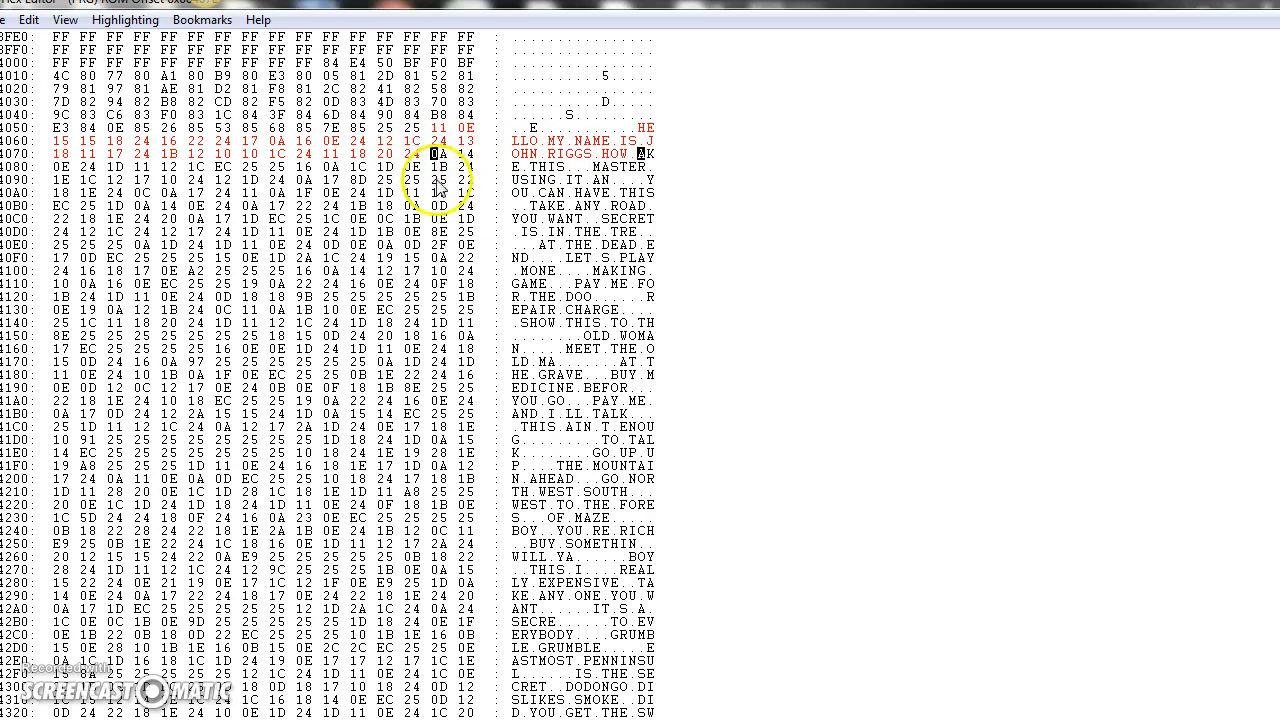
click(643, 157)
text(ARE)
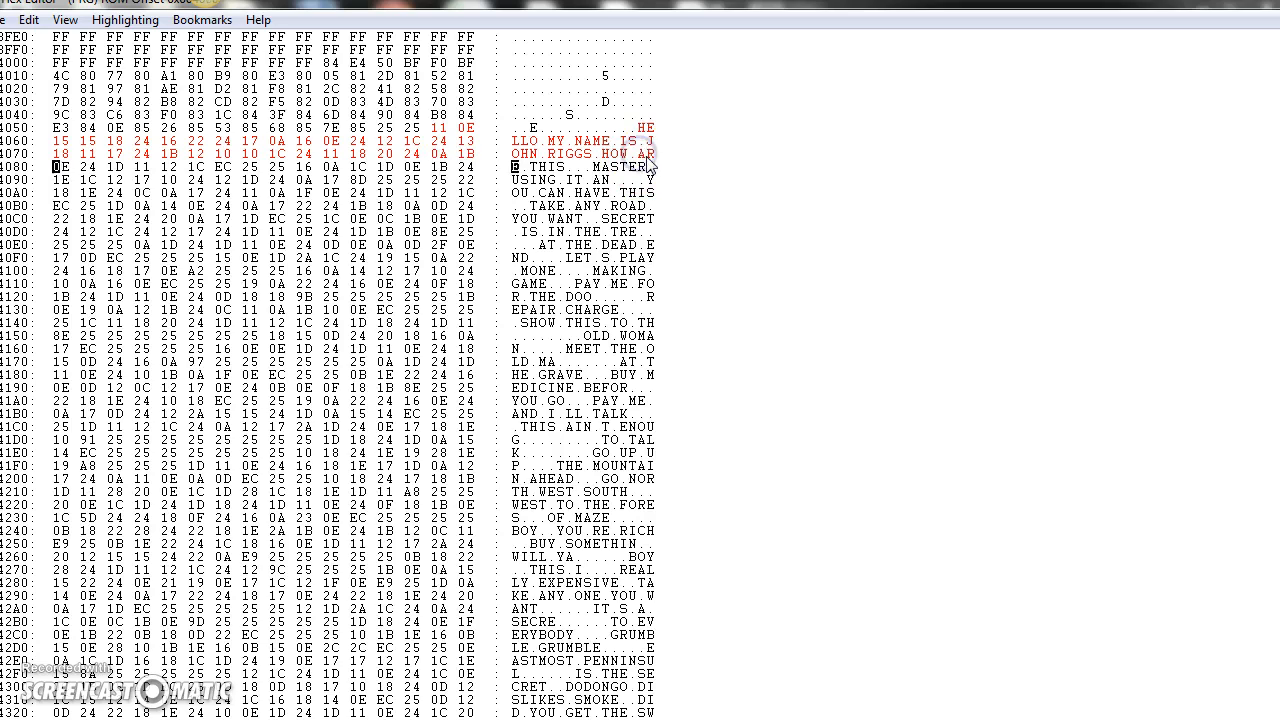
Step: Overwrite THIS and the bytes following it with FEELING, keeping the blank after ARE
click(532, 167)
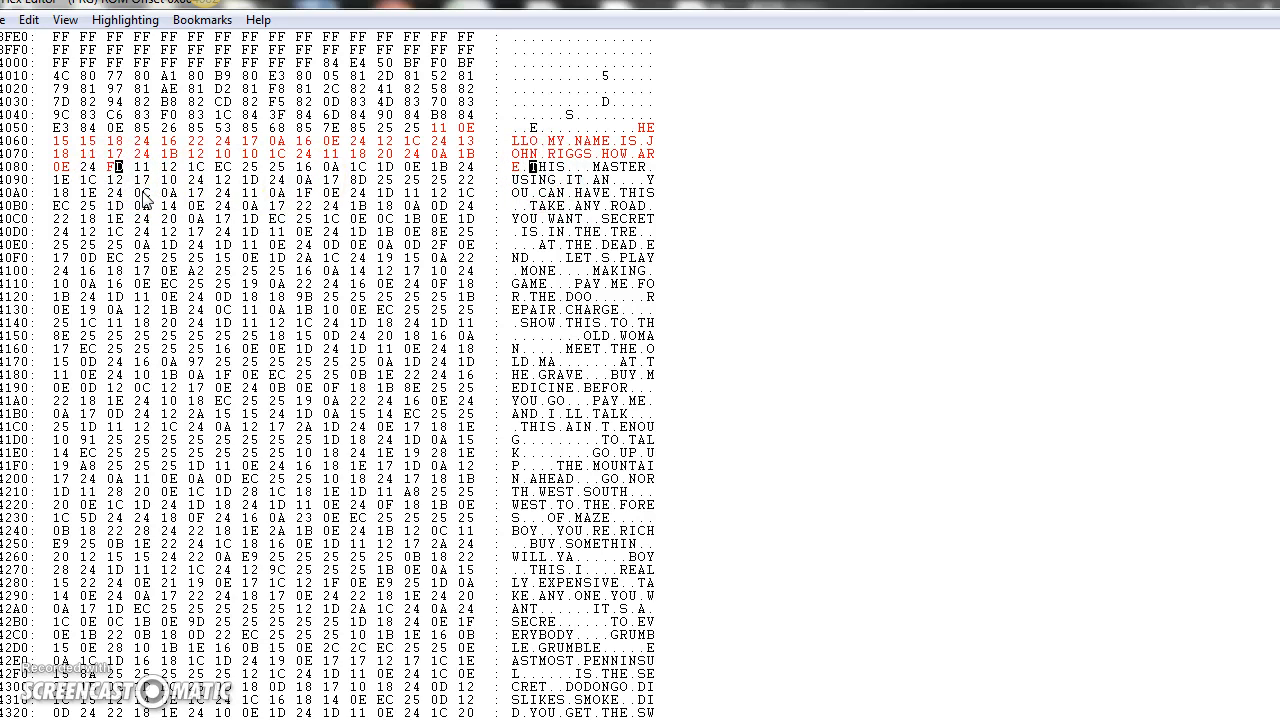
click(533, 166)
text(EELING)
click(578, 168)
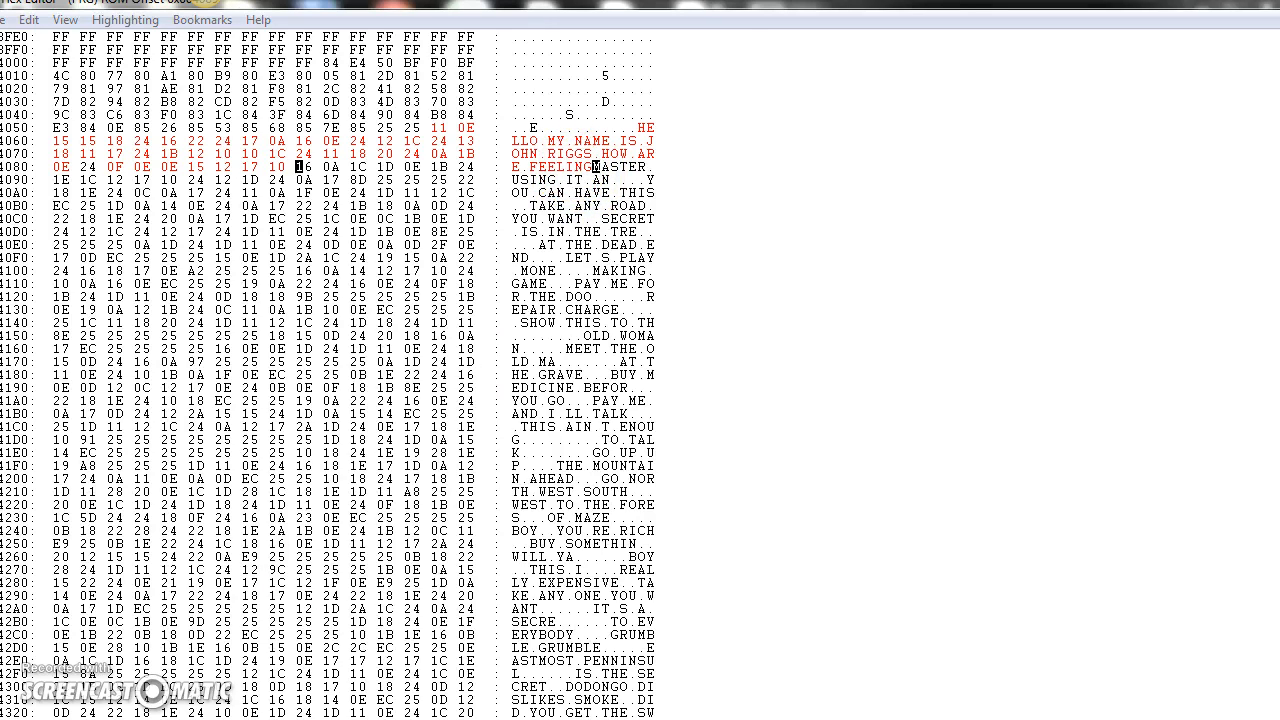
Step: Return to the game, then exit and re-enter the cave to view the rewritten dialogue
click(328, 712)
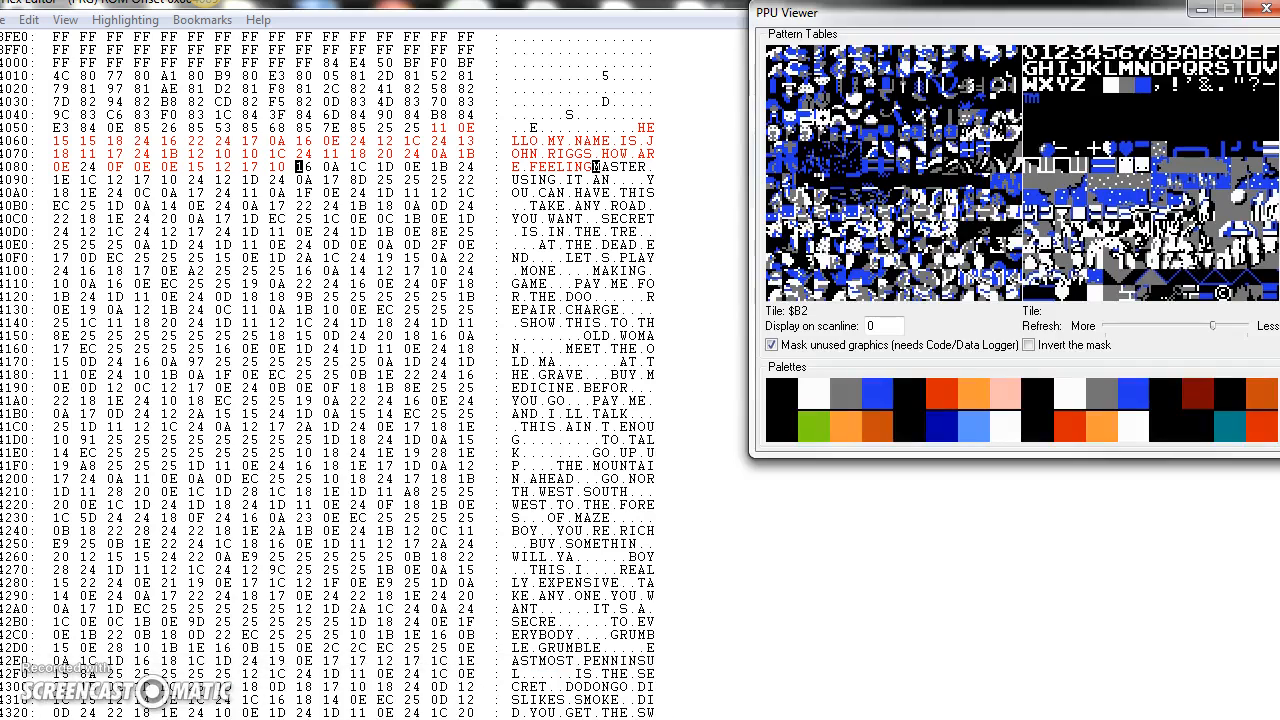
click(150, 712)
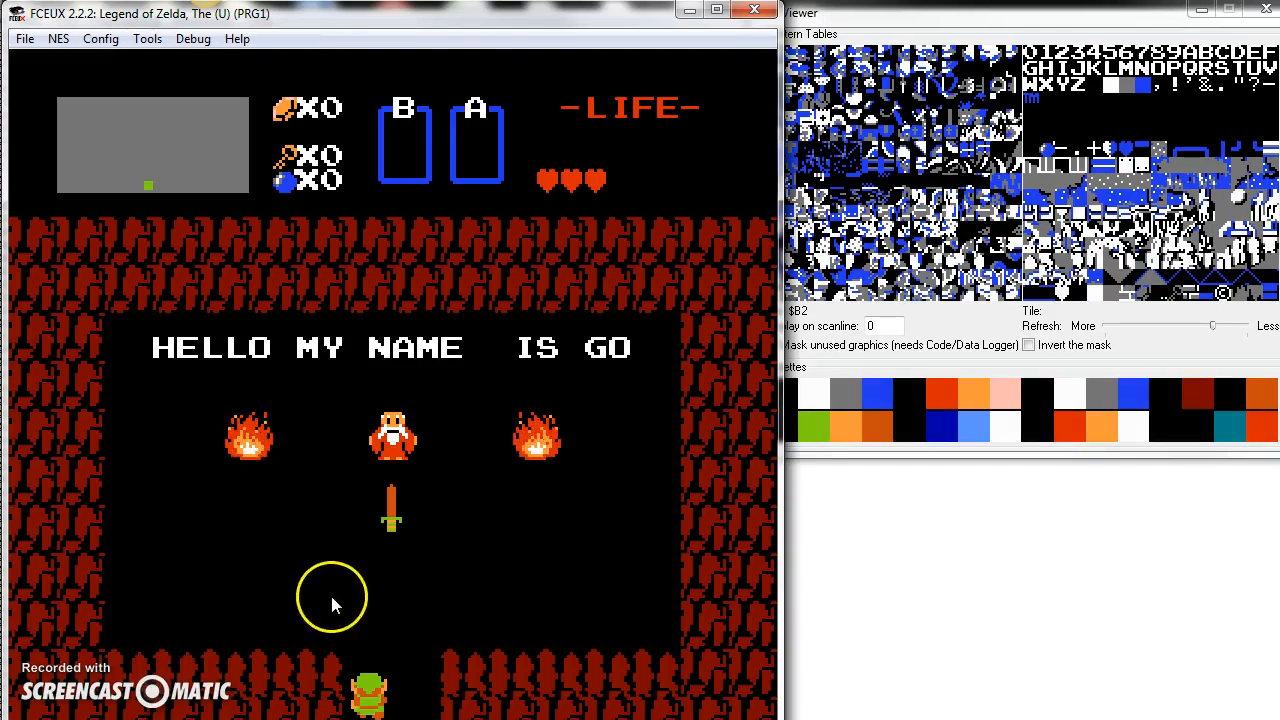
key(Down)
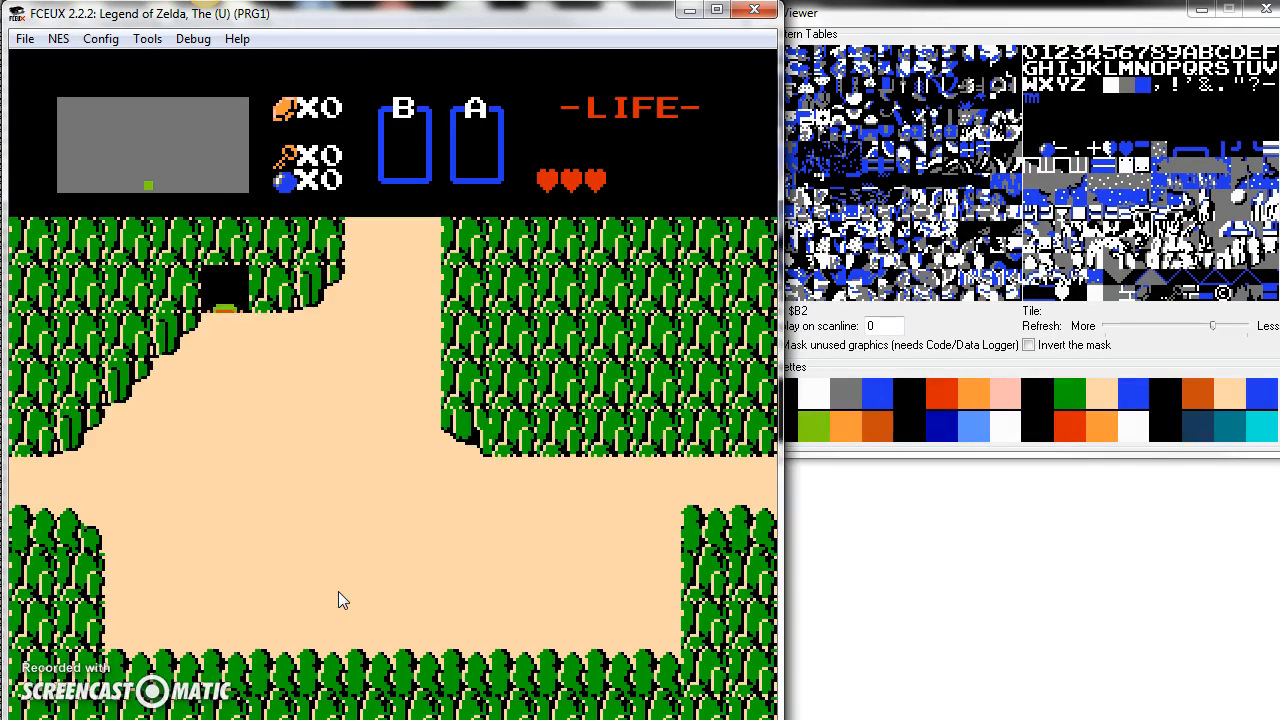
key(Up)
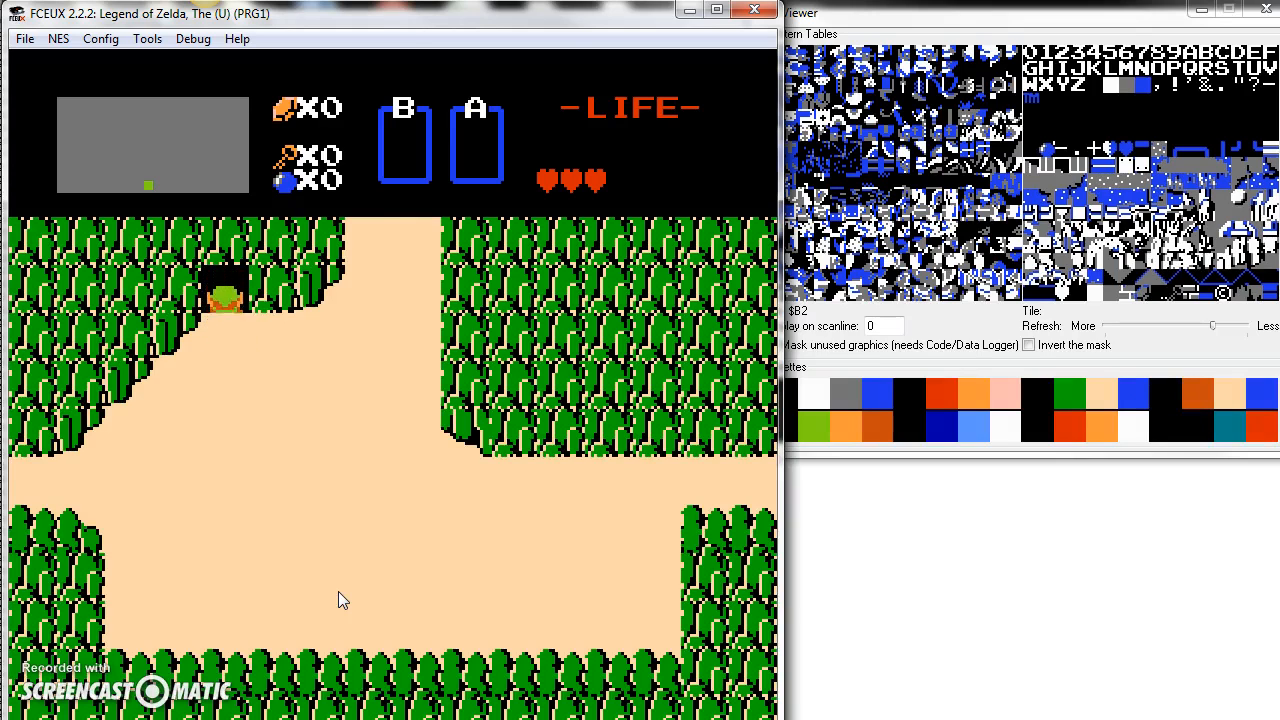